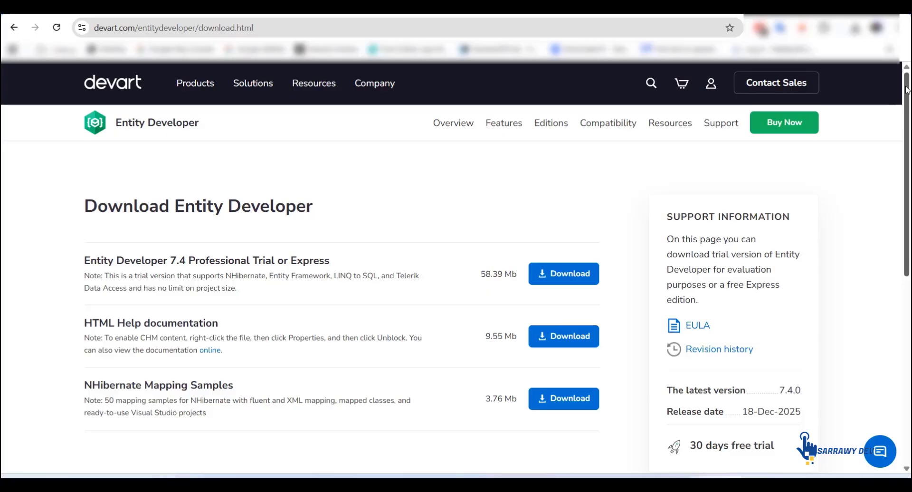
{"action": "mouse_move", "coordinate": [907, 91]}
{"action": "left_mouse_down"}
{"action": "mouse_move", "coordinate": [908, 182]}
{"action": "mouse_move", "coordinate": [908, 101]}
{"action": "left_mouse_up"}
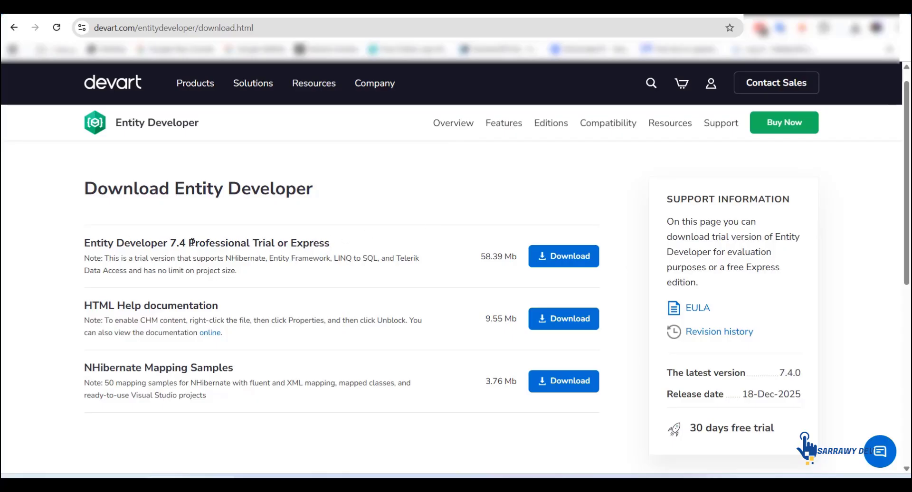
{"action": "scroll", "coordinate": [707, 170], "scroll_direction": "up", "scroll_amount": 1}
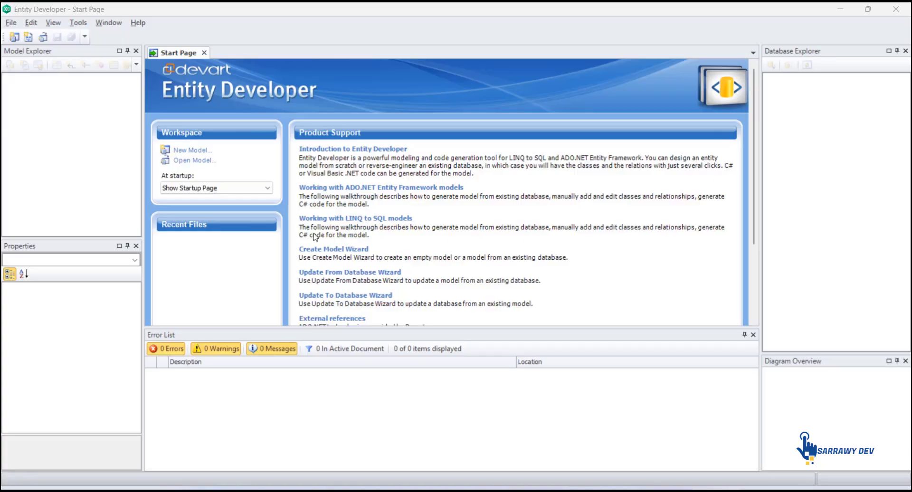
Start a new Entity Framework EF Core Model from the workspace
{"action": "left_click", "coordinate": [196, 153]}
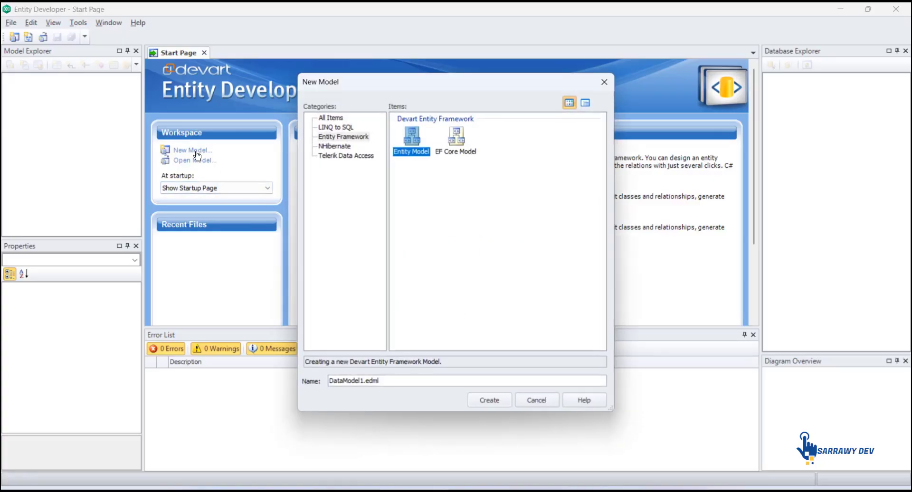
{"action": "left_click", "coordinate": [454, 151]}
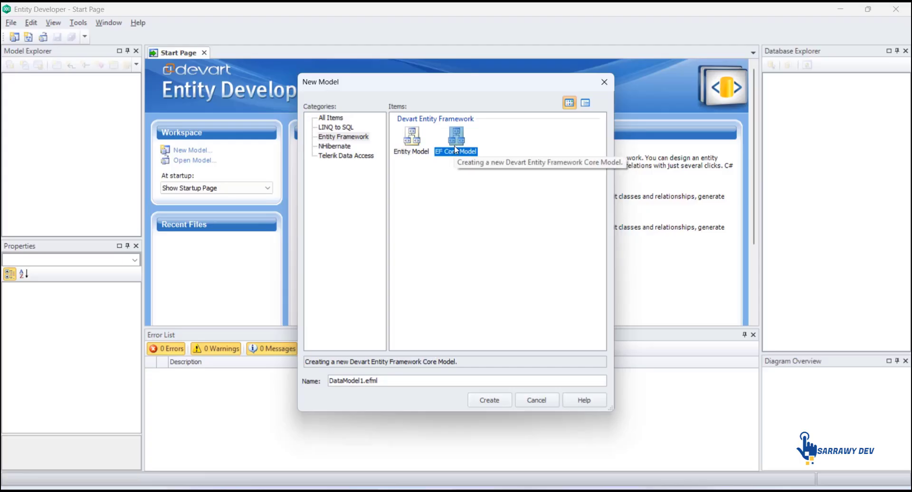
{"action": "left_click", "coordinate": [497, 403]}
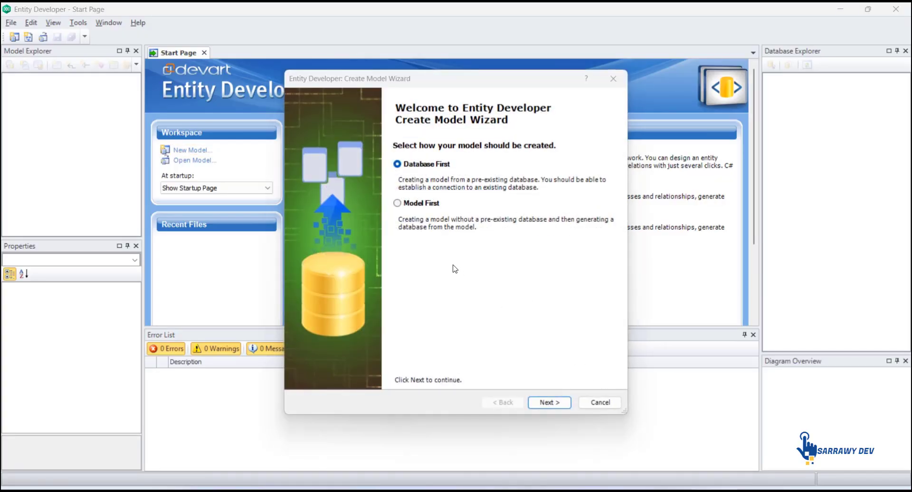
Choose Model First in the Create Model Wizard and finish it with the default model properties and EF Core template
{"action": "left_click", "coordinate": [398, 204]}
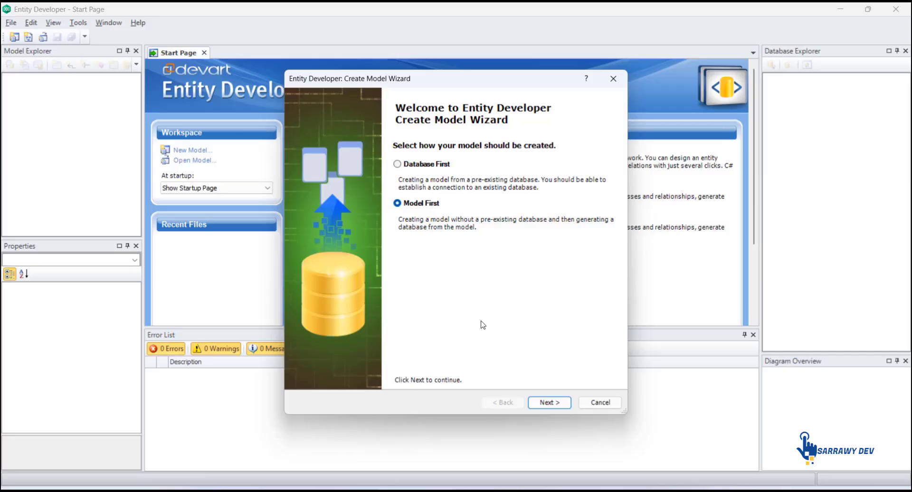
{"action": "left_click", "coordinate": [542, 404]}
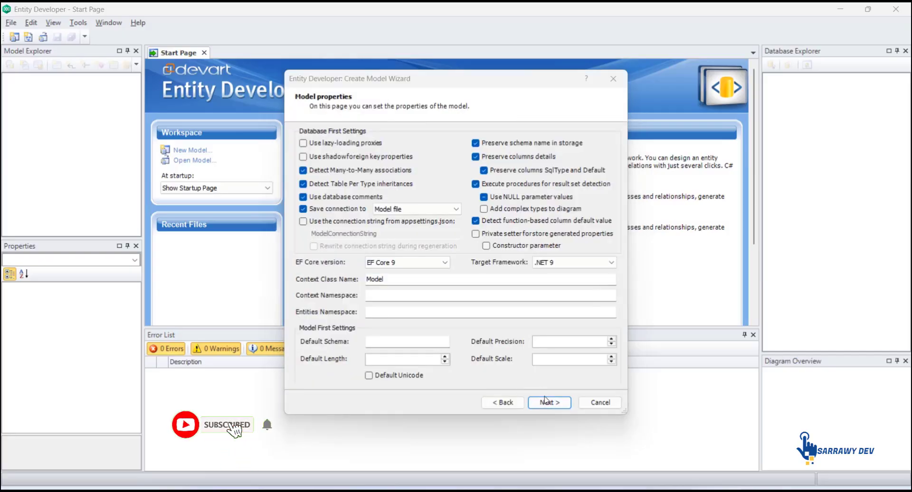
{"action": "left_click", "coordinate": [547, 401]}
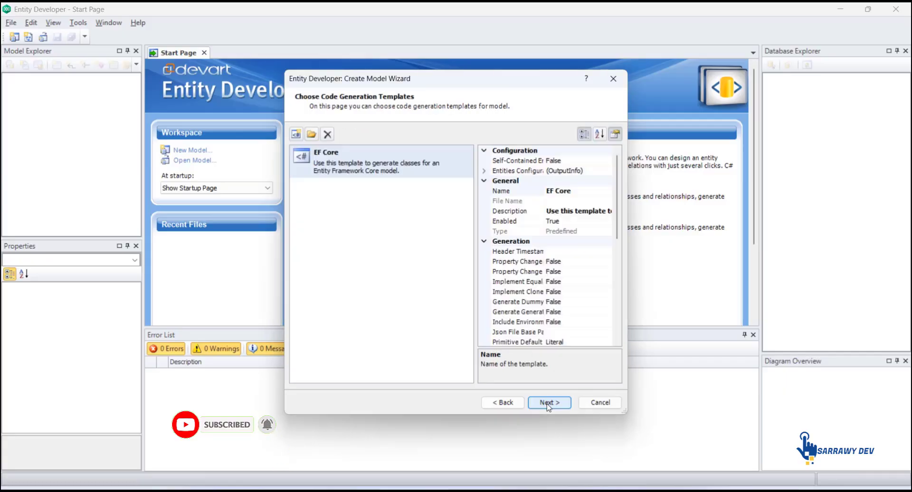
{"action": "left_click", "coordinate": [547, 402]}
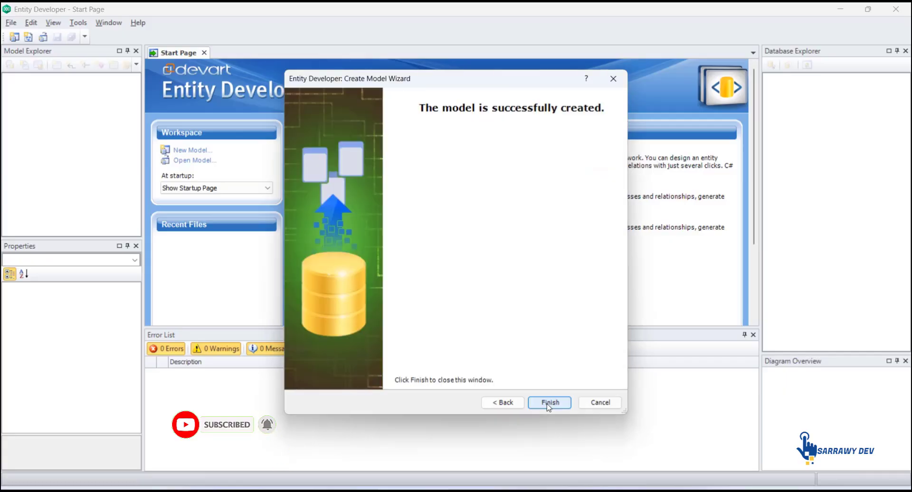
{"action": "left_click", "coordinate": [547, 402]}
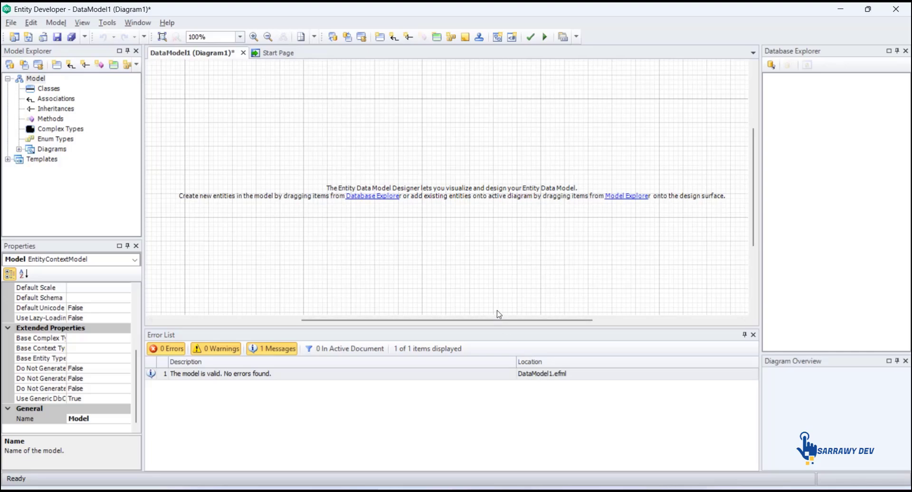
Add a new class named Customer to the diagram
{"action": "right_click", "coordinate": [511, 157]}
{"action": "mouse_move", "coordinate": [527, 162]}
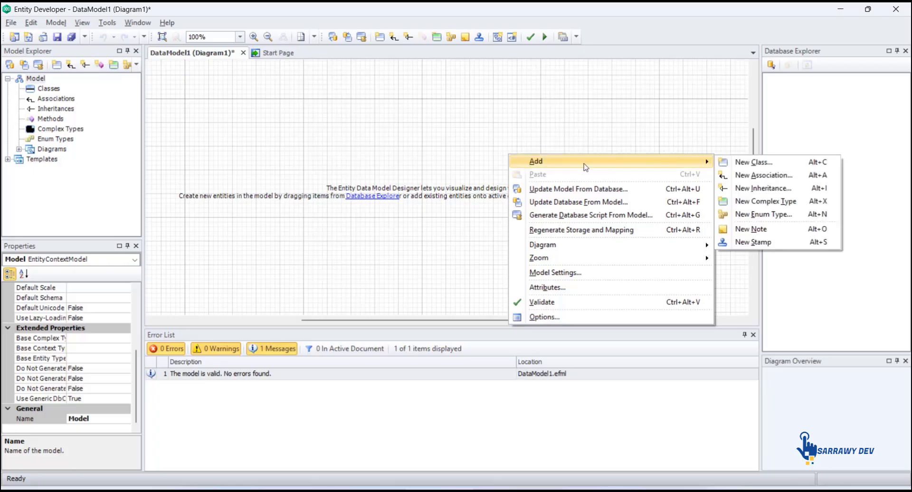
{"action": "left_click", "coordinate": [734, 164]}
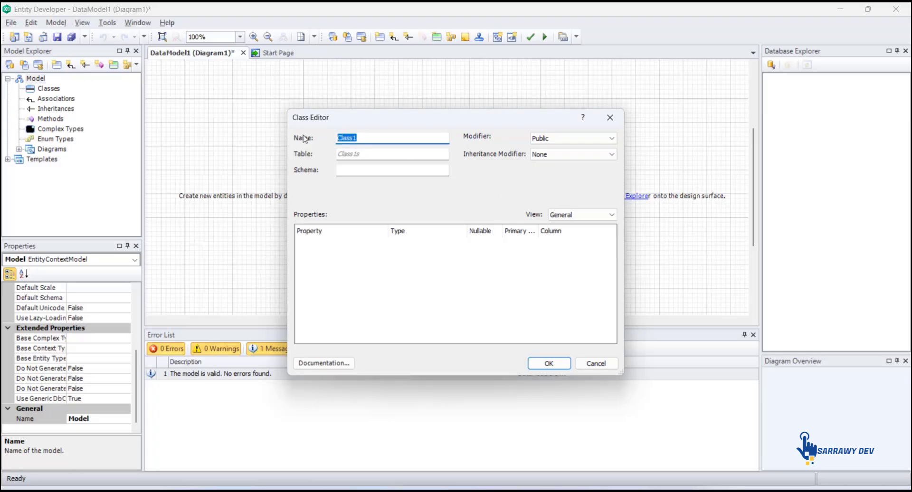
{"action": "type", "text": "Customer"}
{"action": "left_click", "coordinate": [540, 366]}
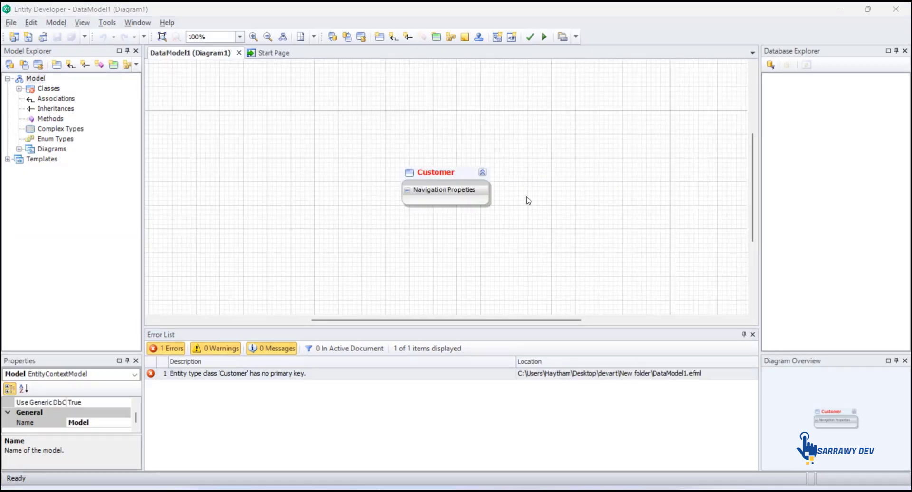
Add a second new class named Orders to the diagram
{"action": "left_click", "coordinate": [577, 202]}
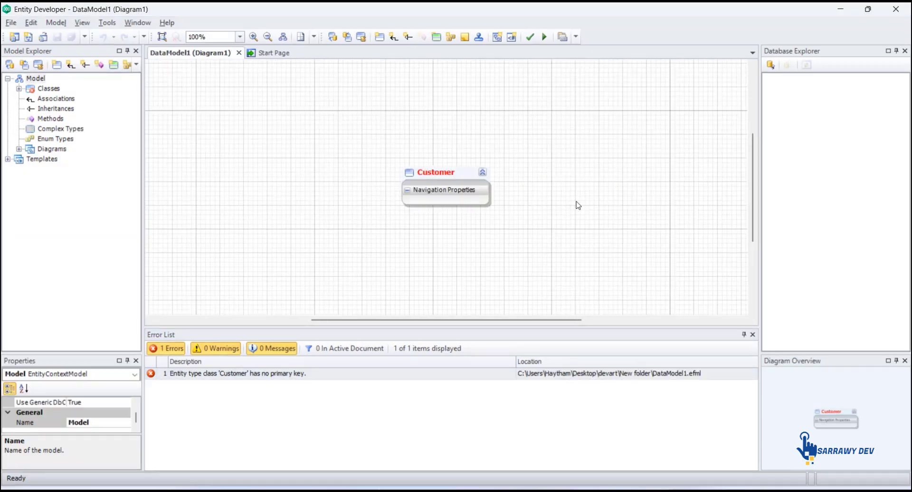
{"action": "right_click", "coordinate": [578, 204]}
{"action": "mouse_move", "coordinate": [602, 210]}
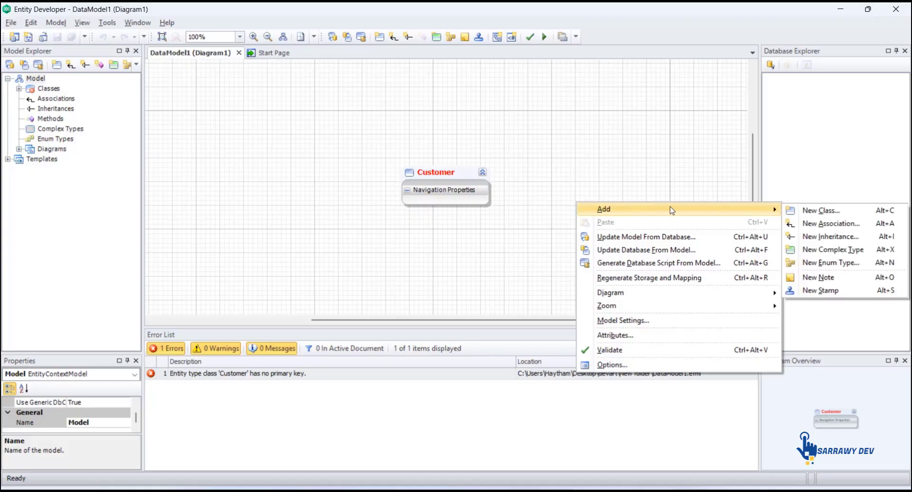
{"action": "left_click", "coordinate": [807, 211]}
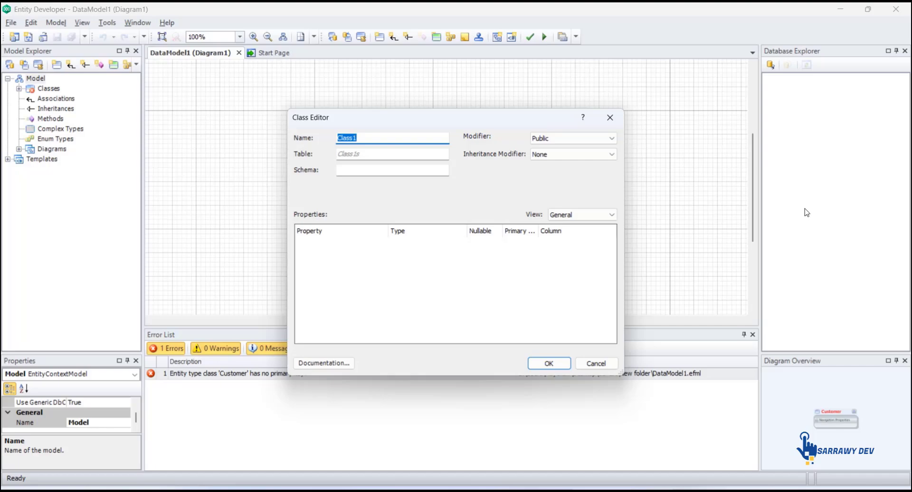
{"action": "key", "text": "BackSpace"}
{"action": "type", "text": "Orders"}
{"action": "left_click", "coordinate": [549, 363]}
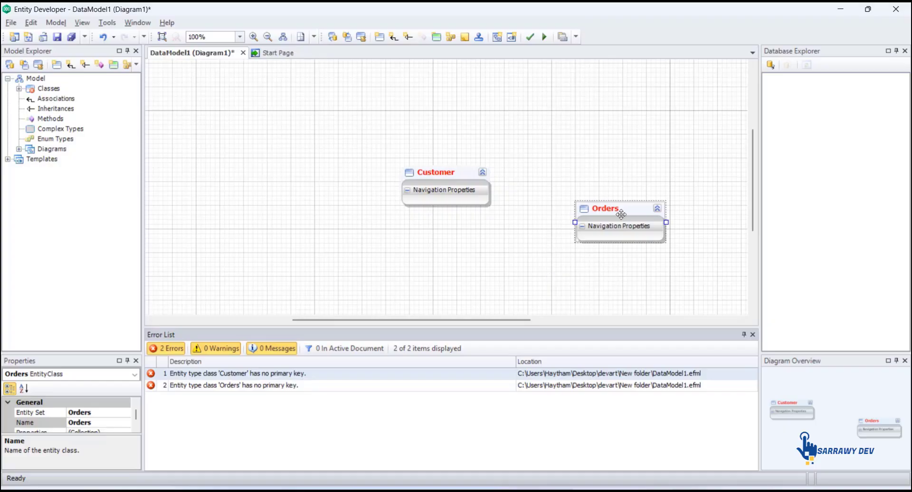
Arrange the Customer and Orders classes side by side on the diagram
{"action": "left_click_drag", "start_coordinate": [621, 195], "coordinate": [625, 156]}
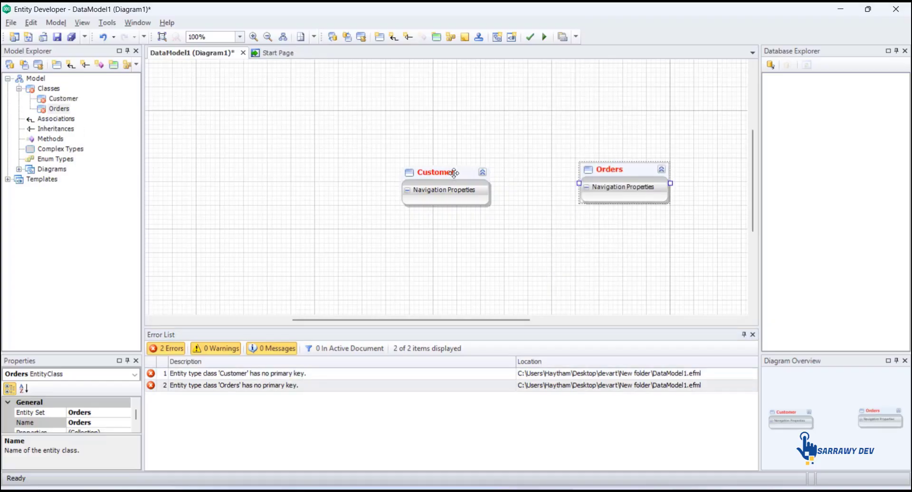
{"action": "left_click_drag", "start_coordinate": [435, 174], "coordinate": [322, 160]}
{"action": "left_click_drag", "start_coordinate": [626, 172], "coordinate": [540, 157]}
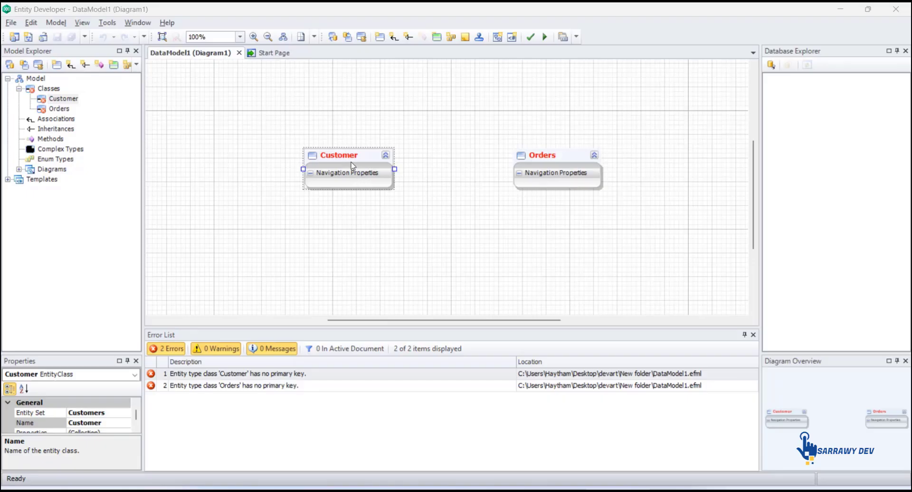
Add a CustomerID property of type Int32 to Customer and mark it as the primary key
{"action": "right_click", "coordinate": [352, 162]}
{"action": "mouse_move", "coordinate": [361, 174]}
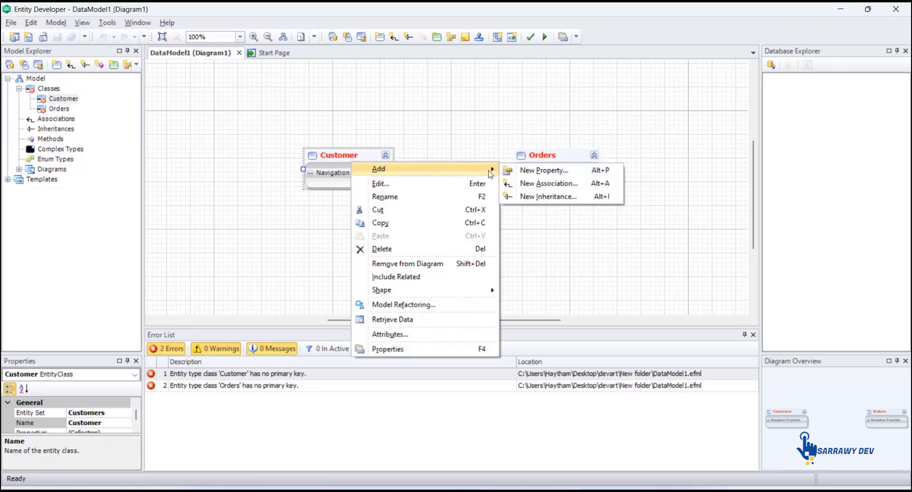
{"action": "left_click", "coordinate": [524, 171]}
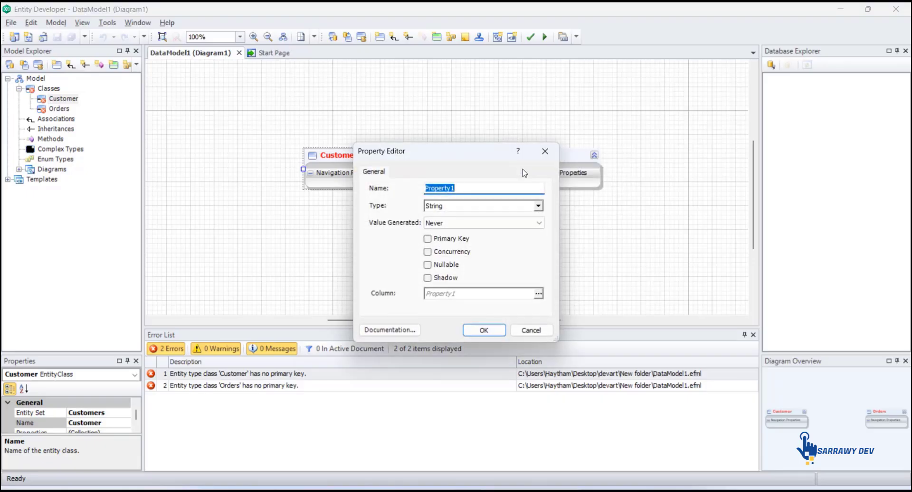
{"action": "type", "text": "CustomerID"}
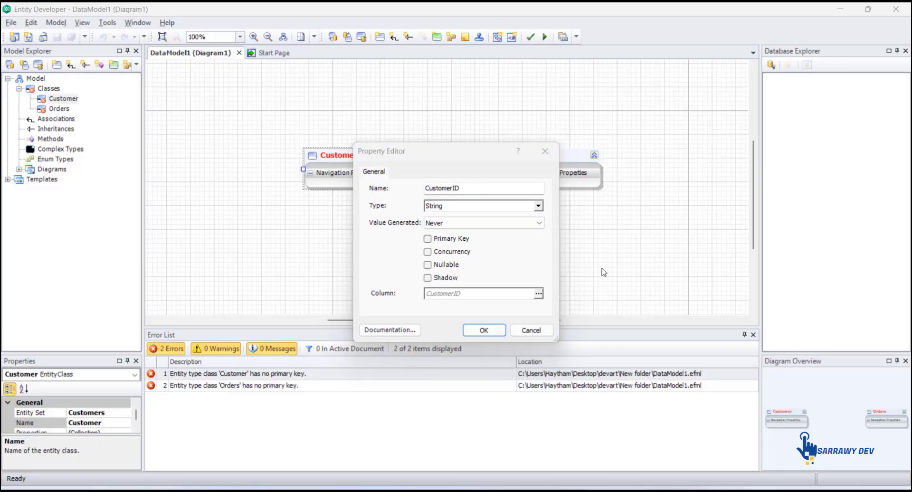
{"action": "left_click", "coordinate": [530, 209]}
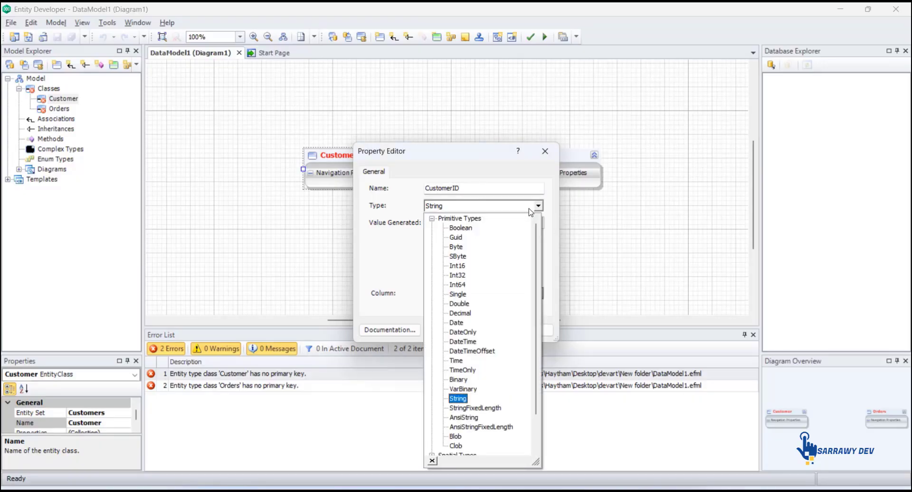
{"action": "left_click", "coordinate": [459, 276]}
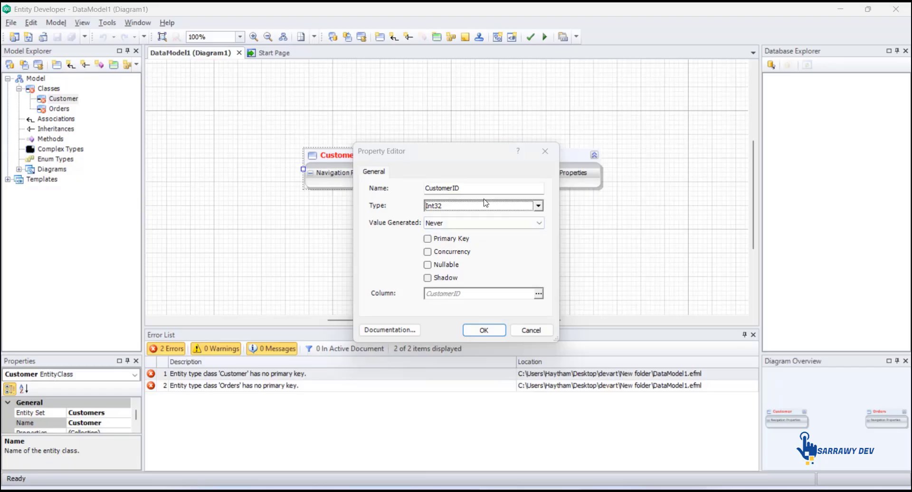
{"action": "left_click", "coordinate": [429, 239]}
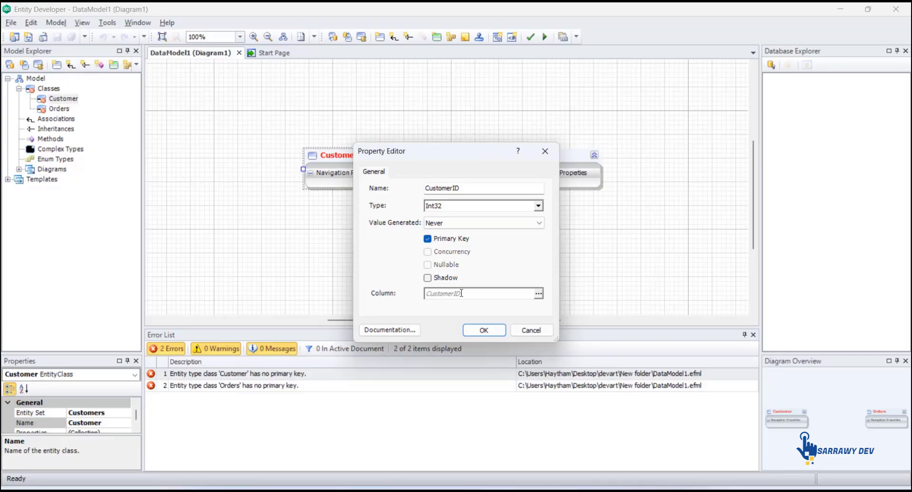
{"action": "left_click", "coordinate": [484, 331]}
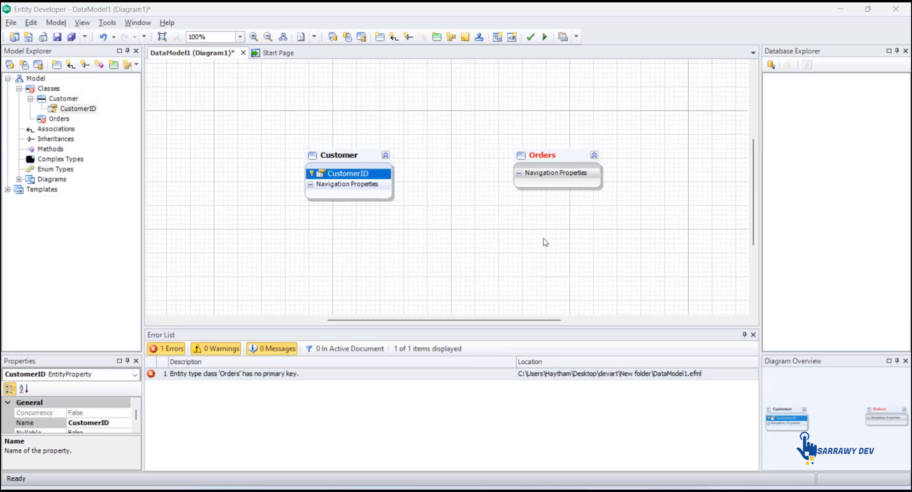
Edit the CustomerID column mapping to enable Not Null and Unique
{"action": "right_click", "coordinate": [353, 178]}
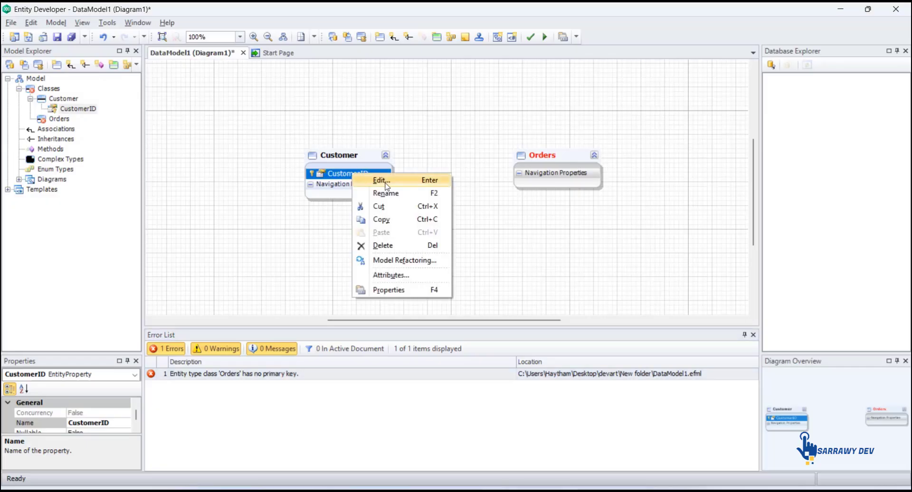
{"action": "left_click", "coordinate": [380, 181]}
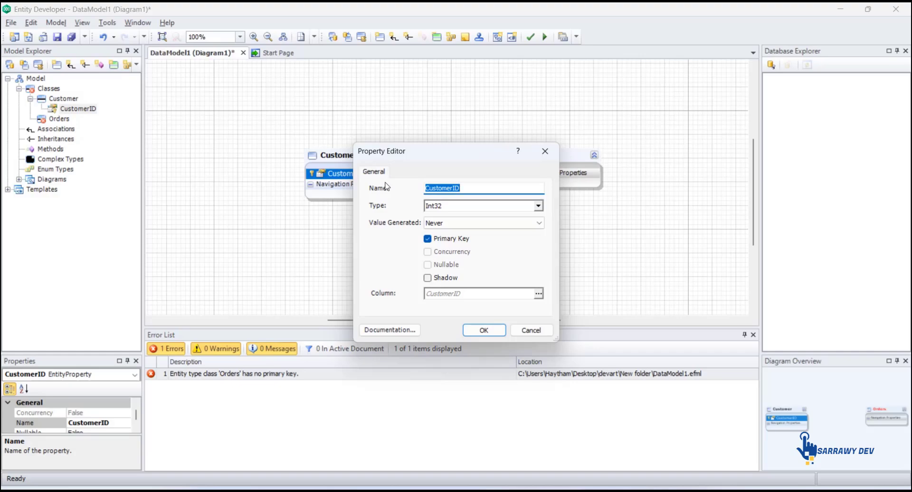
{"action": "left_click", "coordinate": [538, 295]}
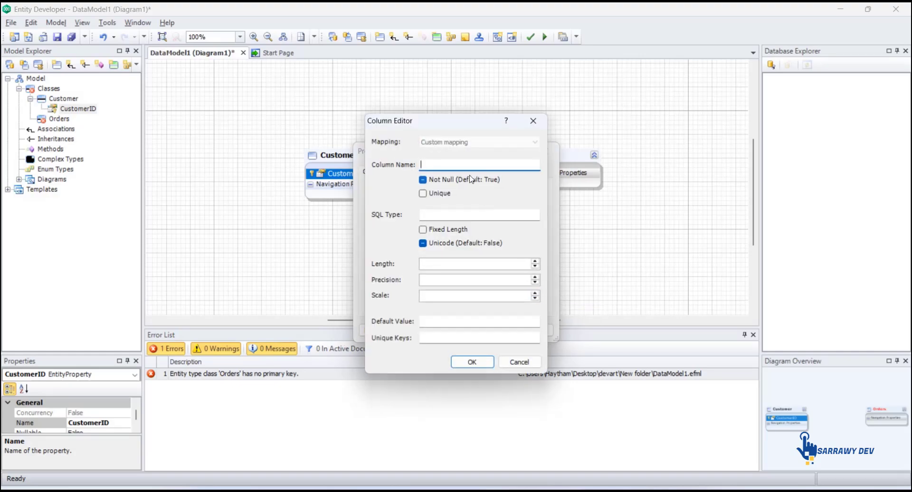
{"action": "left_click", "coordinate": [423, 180]}
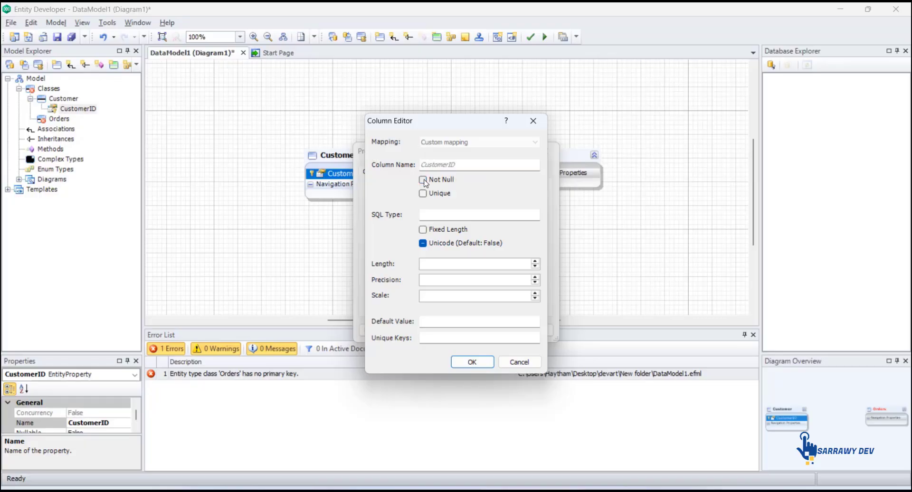
{"action": "left_click", "coordinate": [423, 193]}
{"action": "left_click", "coordinate": [472, 363]}
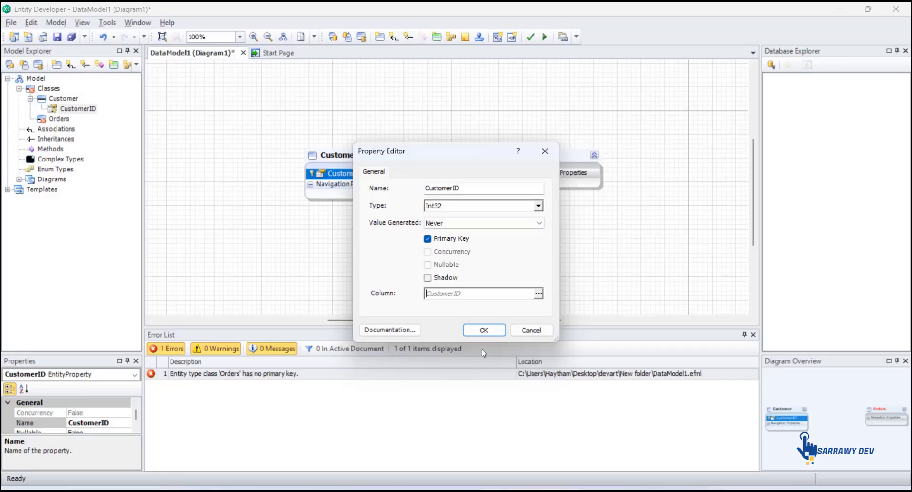
{"action": "left_click", "coordinate": [484, 332]}
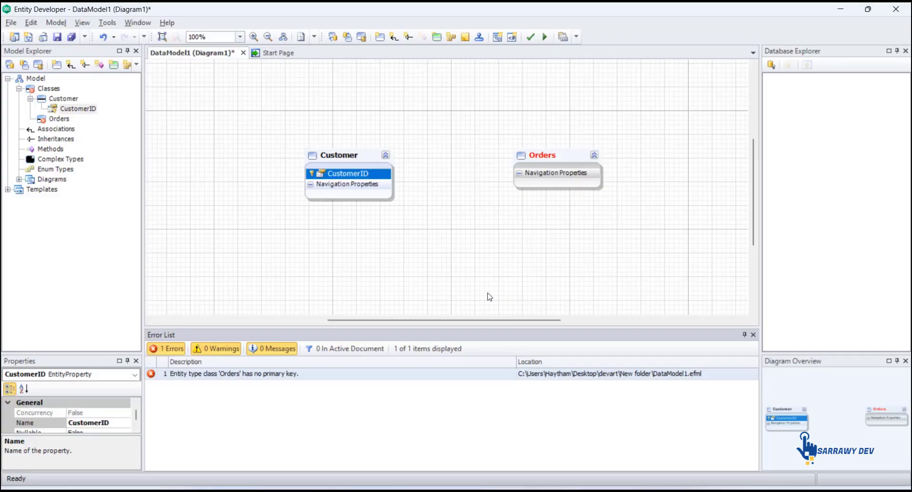
Add a String property named Name to the Customer class
{"action": "right_click", "coordinate": [340, 167]}
{"action": "left_click", "coordinate": [523, 172]}
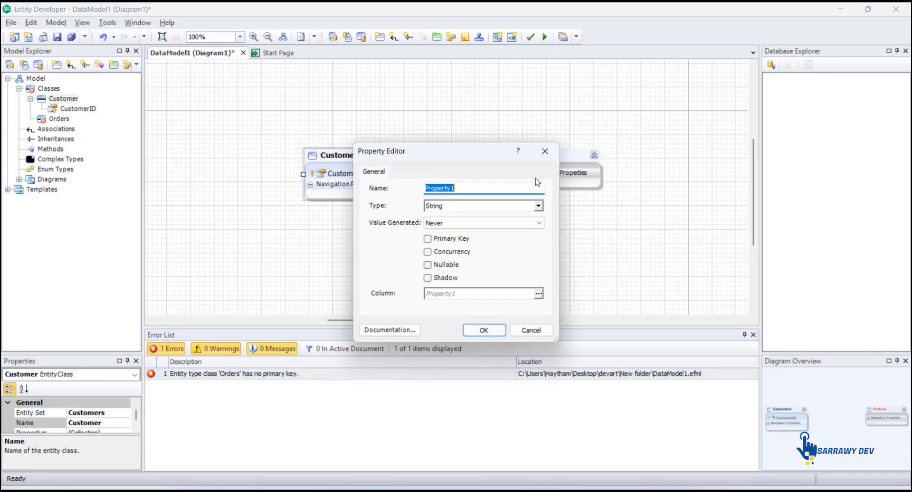
{"action": "type", "text": "Name"}
{"action": "left_click", "coordinate": [483, 330]}
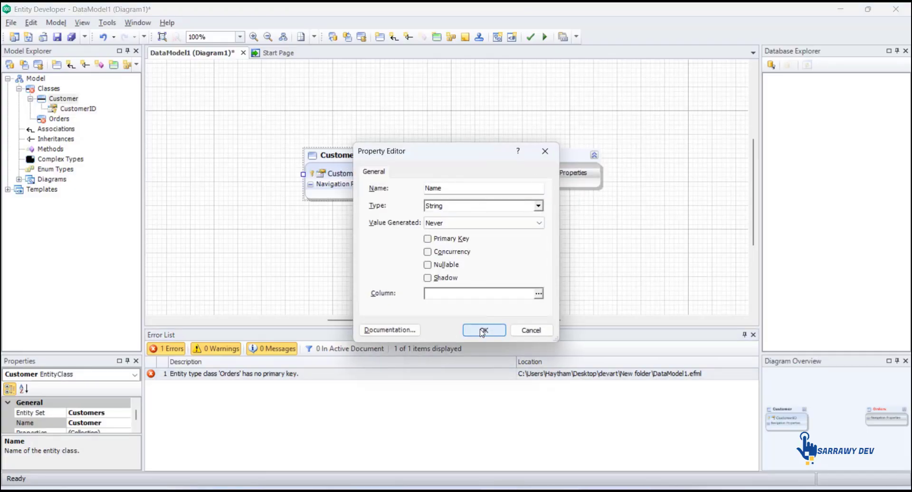
Add a String property named Email to the Customer class
{"action": "right_click", "coordinate": [352, 167]}
{"action": "mouse_move", "coordinate": [381, 173]}
{"action": "left_click", "coordinate": [563, 176]}
{"action": "type", "text": "Email"}
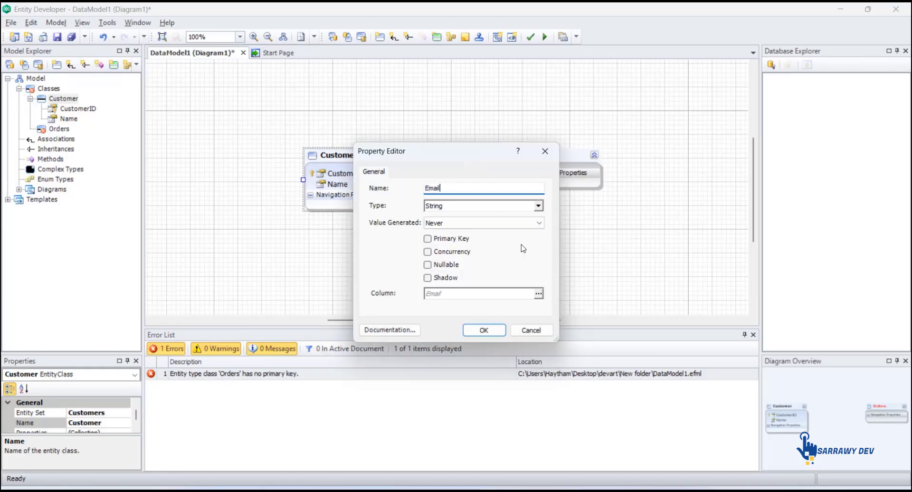
{"action": "left_click", "coordinate": [484, 330]}
Add an OrderID property of type Int32 to the Orders class and mark it as the primary key
{"action": "right_click", "coordinate": [559, 155]}
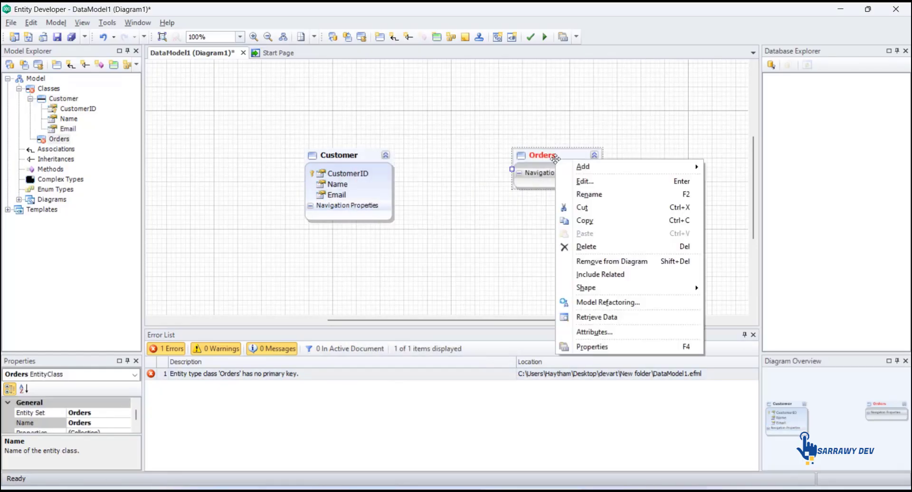
{"action": "mouse_move", "coordinate": [575, 167]}
{"action": "left_click", "coordinate": [742, 169]}
{"action": "type", "text": "OrderID"}
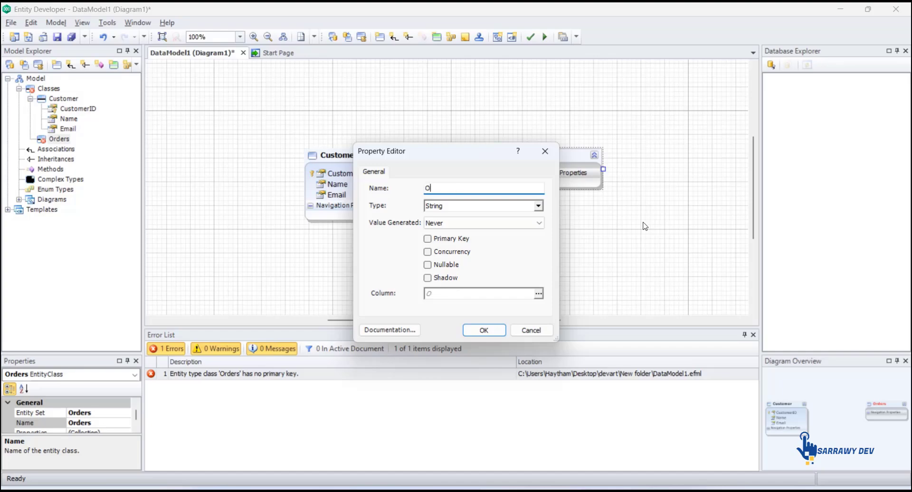
{"action": "left_click", "coordinate": [538, 205]}
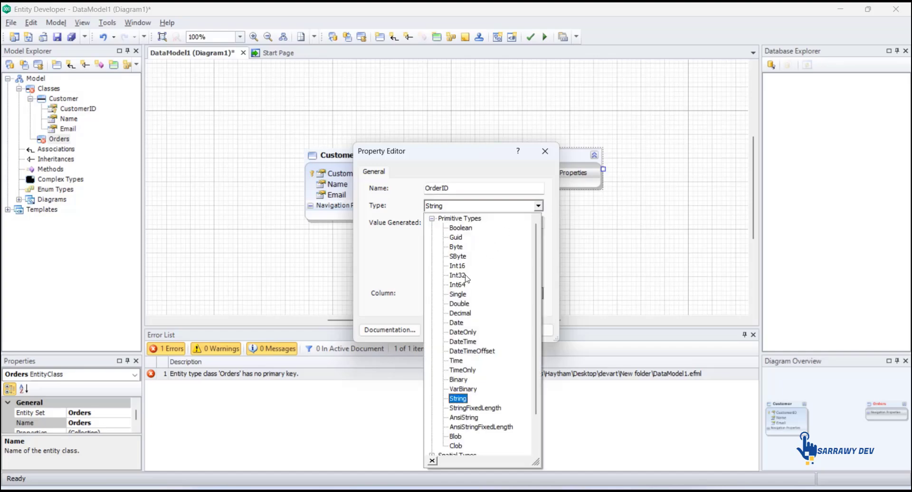
{"action": "left_click", "coordinate": [468, 276]}
{"action": "left_click", "coordinate": [427, 238]}
Edit the OrderID column mapping to enable Not Null and Unique
{"action": "left_click", "coordinate": [538, 293]}
{"action": "left_click", "coordinate": [422, 179]}
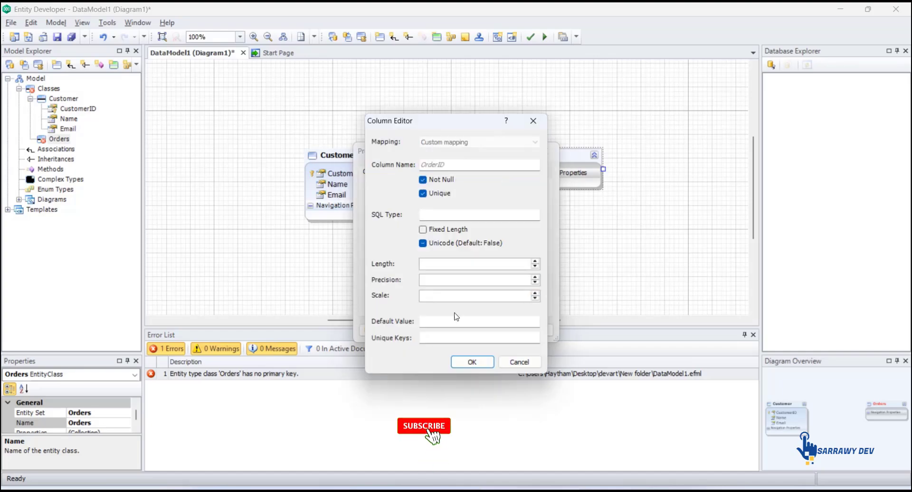
{"action": "left_click", "coordinate": [472, 362]}
{"action": "left_click", "coordinate": [480, 328]}
Add an OrderDate property of type DateTime to the Orders class
{"action": "right_click", "coordinate": [540, 155]}
{"action": "mouse_move", "coordinate": [570, 163]}
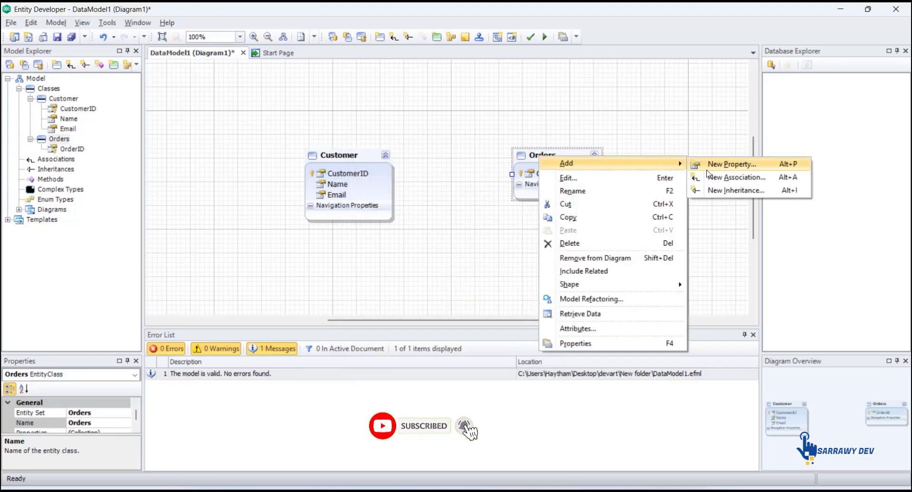
{"action": "left_click", "coordinate": [713, 167]}
{"action": "type", "text": "OrderDate"}
{"action": "left_click", "coordinate": [539, 206]}
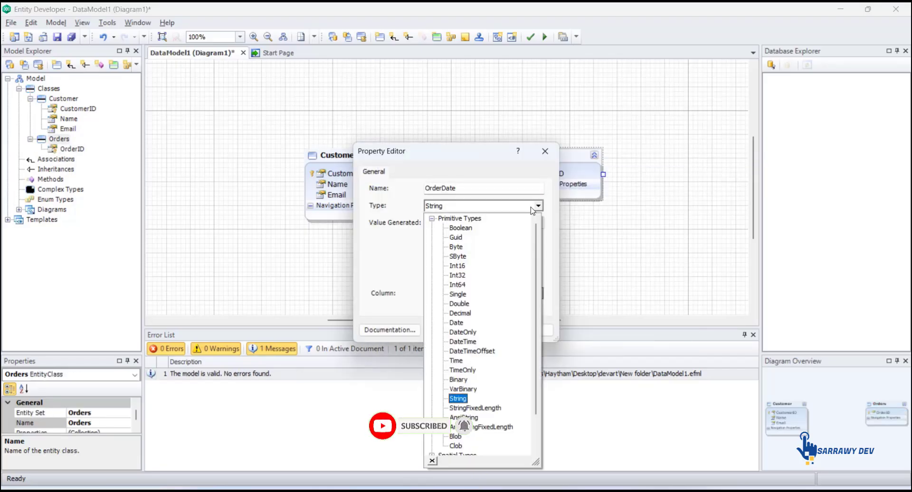
{"action": "left_click", "coordinate": [466, 337]}
{"action": "left_click", "coordinate": [483, 330]}
Add a CustomerID property of type Int32 to the Orders class
{"action": "right_click", "coordinate": [528, 157]}
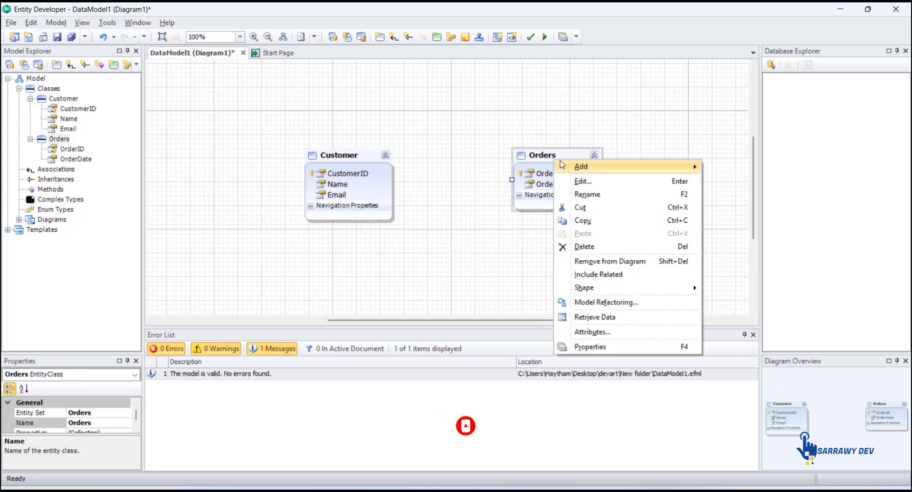
{"action": "mouse_move", "coordinate": [612, 167]}
{"action": "left_click", "coordinate": [761, 168]}
{"action": "type", "text": "CustomerID"}
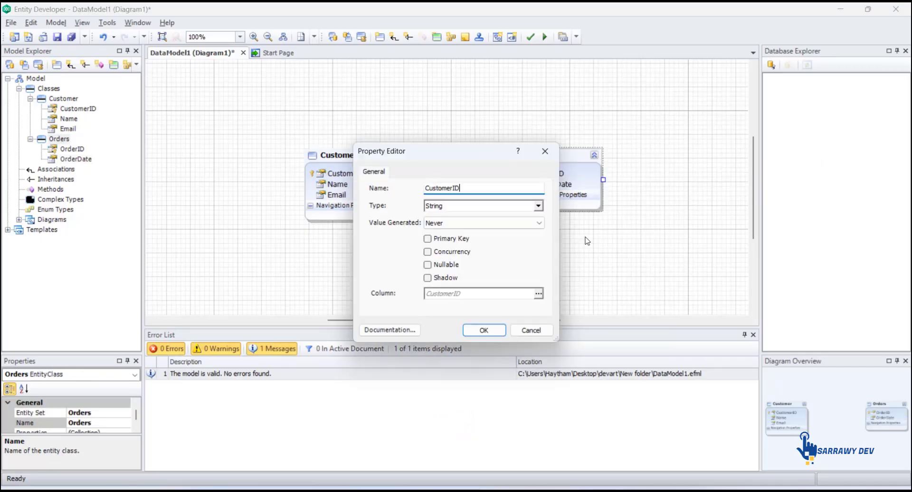
{"action": "left_click", "coordinate": [538, 206]}
{"action": "left_click", "coordinate": [460, 277]}
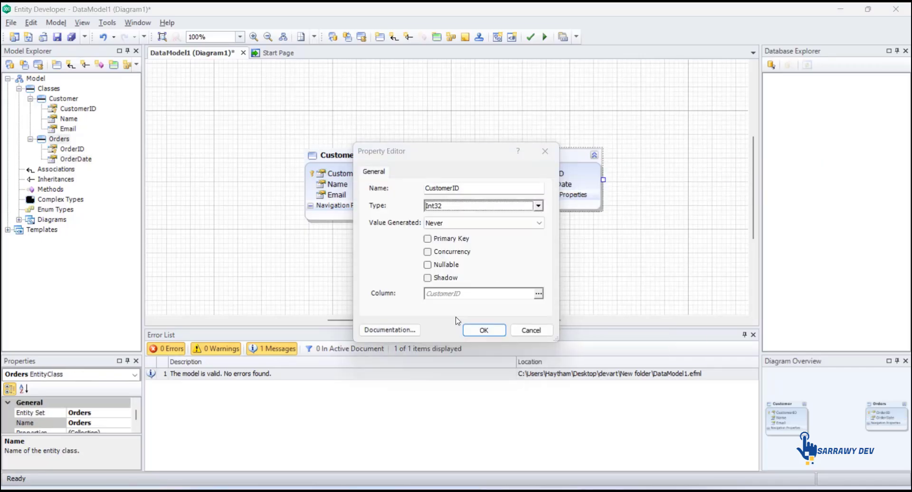
{"action": "left_click", "coordinate": [483, 331]}
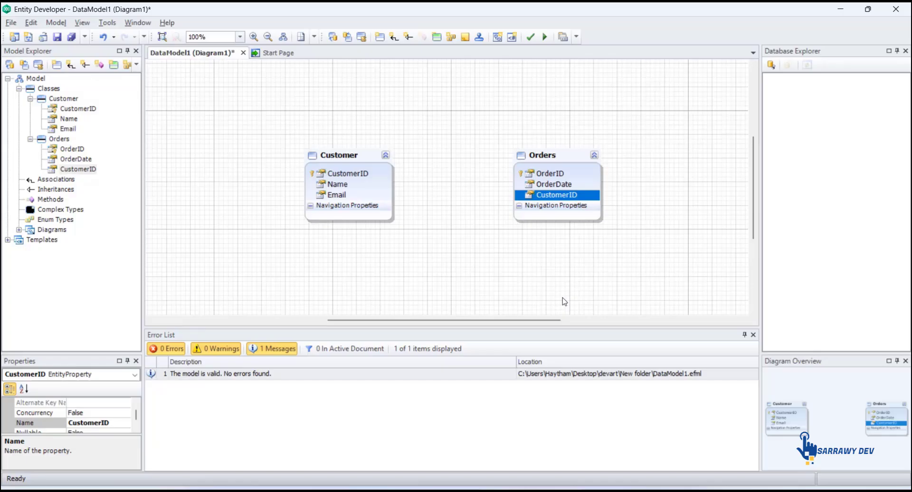
Start a one-to-many association from Orders with Customer as the End 1 class and End 2 named Orders
{"action": "right_click", "coordinate": [551, 155]}
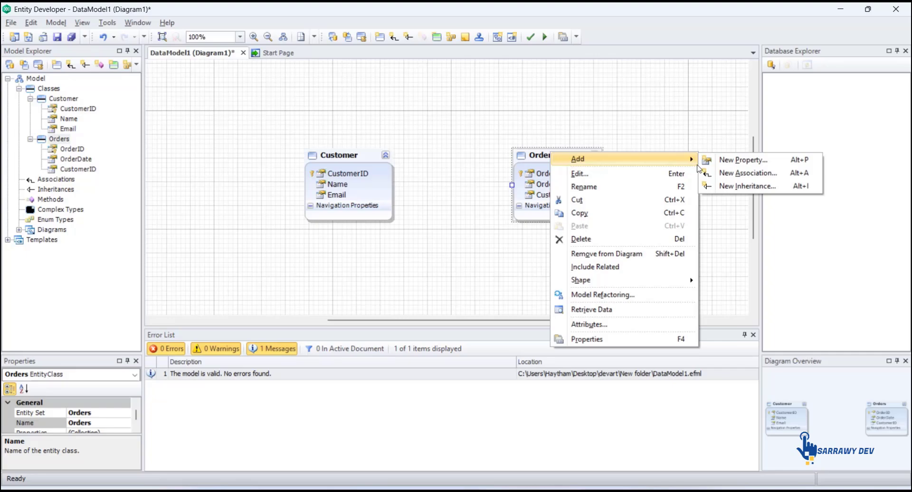
{"action": "left_click", "coordinate": [732, 173]}
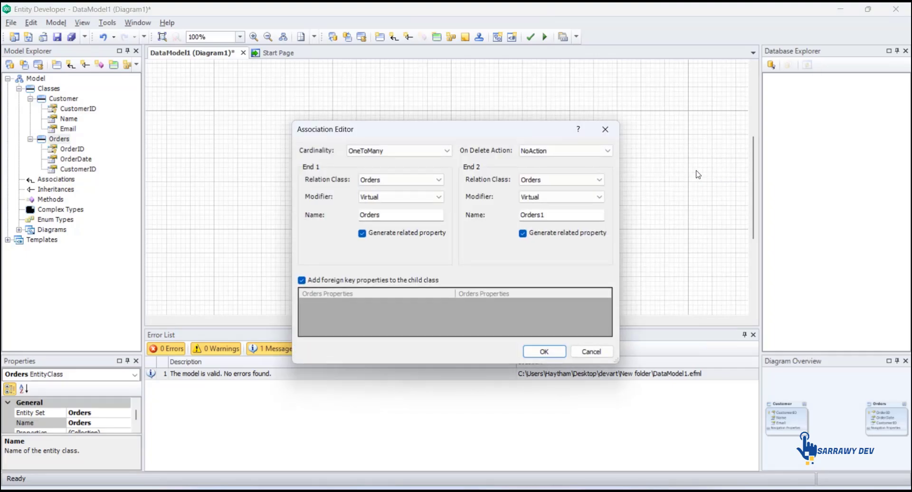
{"action": "left_click", "coordinate": [367, 152]}
{"action": "left_click", "coordinate": [373, 158]}
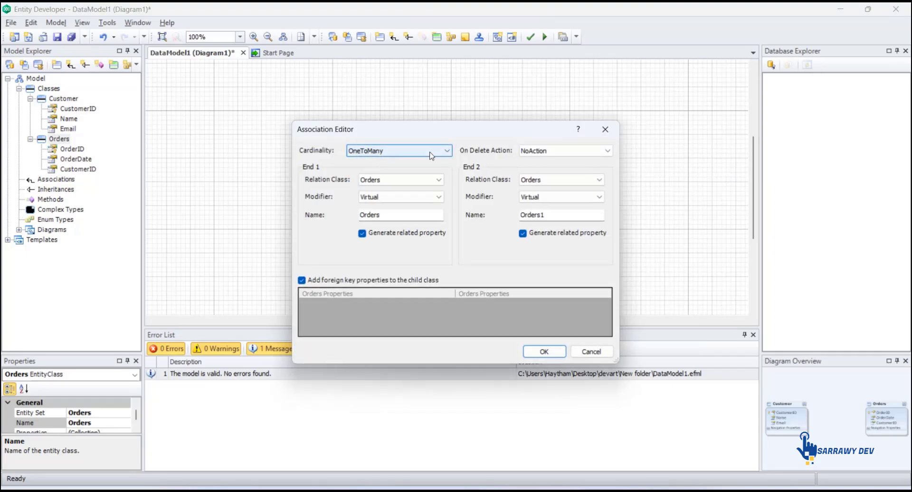
{"action": "left_click", "coordinate": [437, 181]}
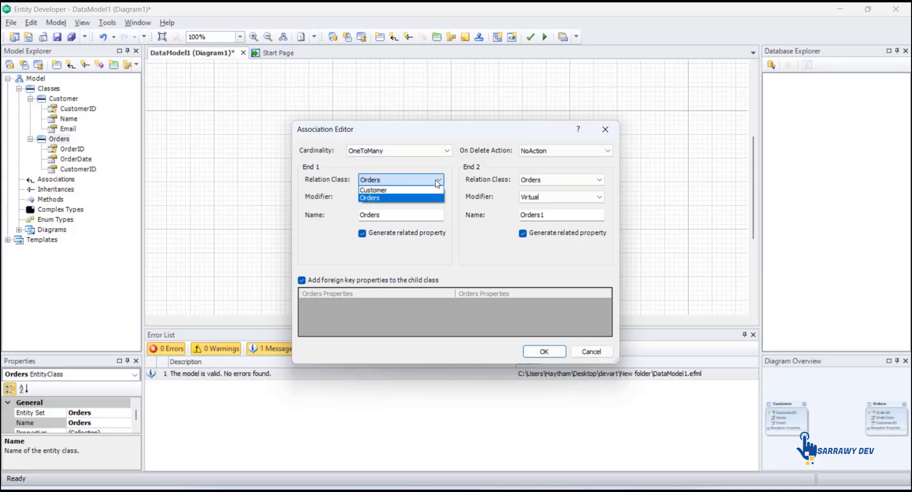
{"action": "left_click", "coordinate": [433, 190]}
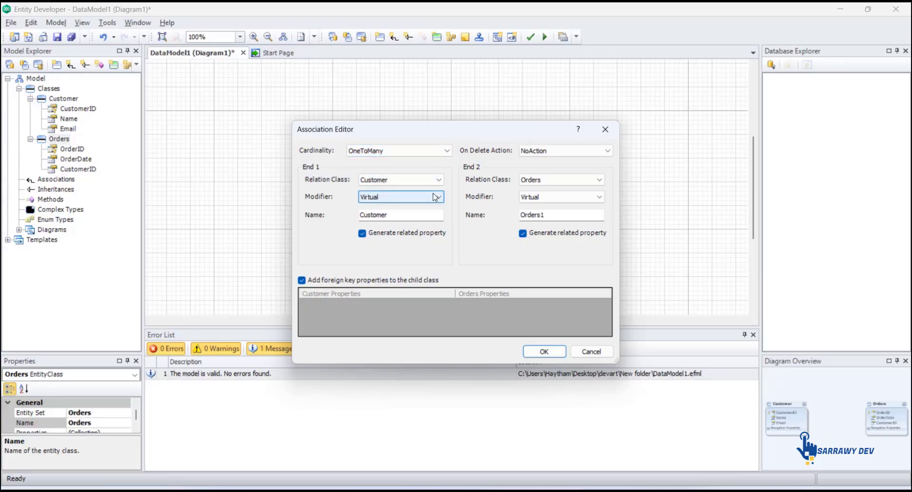
{"action": "left_click", "coordinate": [564, 215]}
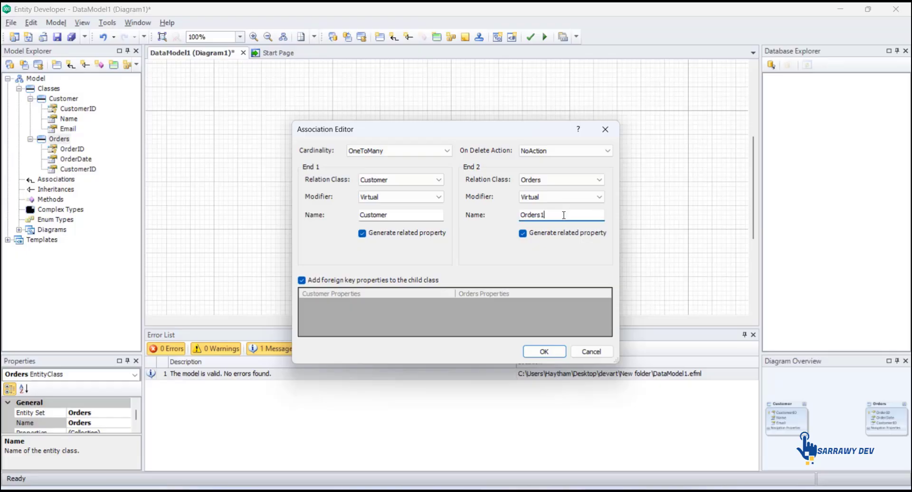
Disable adding foreign key properties, map Customer CustomerID to Orders CustomerID, and confirm the association
{"action": "left_click", "coordinate": [353, 280]}
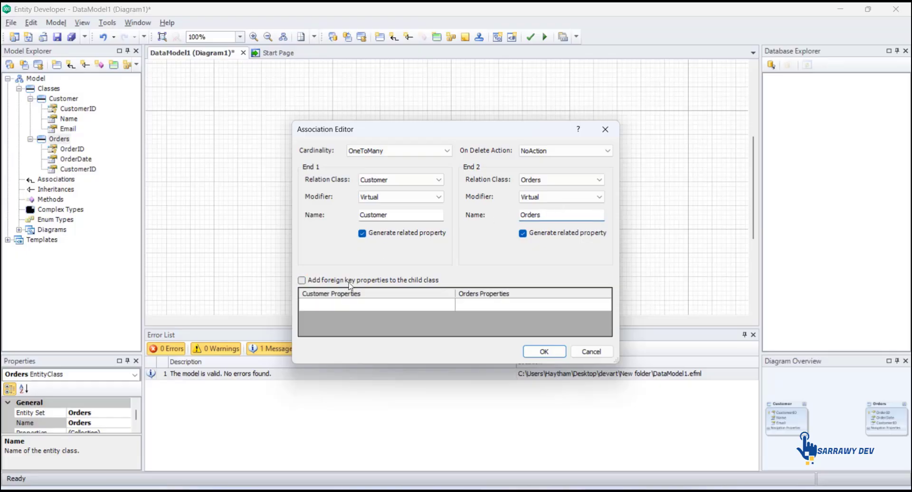
{"action": "left_click", "coordinate": [444, 308]}
{"action": "left_click", "coordinate": [449, 308]}
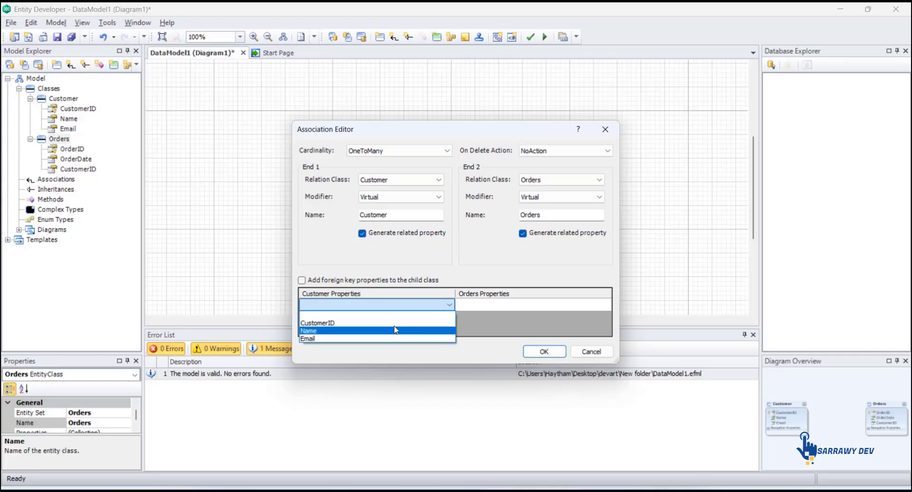
{"action": "left_click", "coordinate": [395, 323]}
{"action": "left_click", "coordinate": [560, 306]}
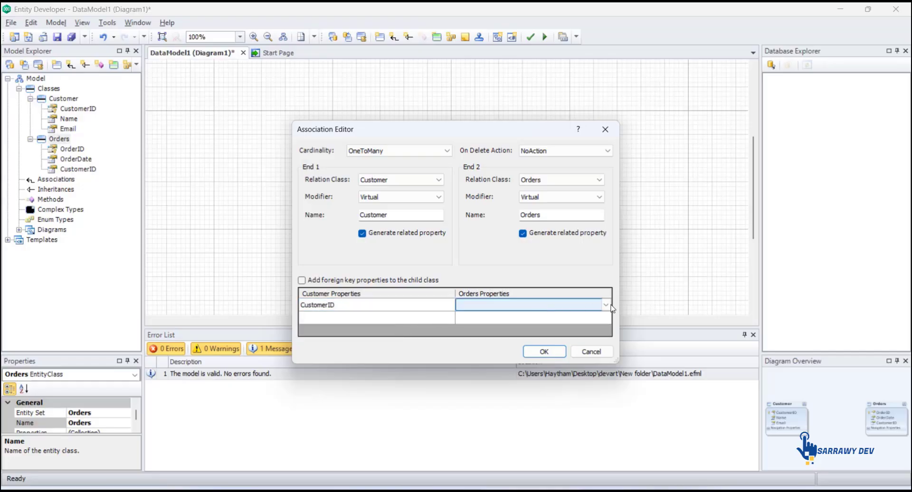
{"action": "left_click", "coordinate": [607, 305]}
{"action": "left_click", "coordinate": [527, 340]}
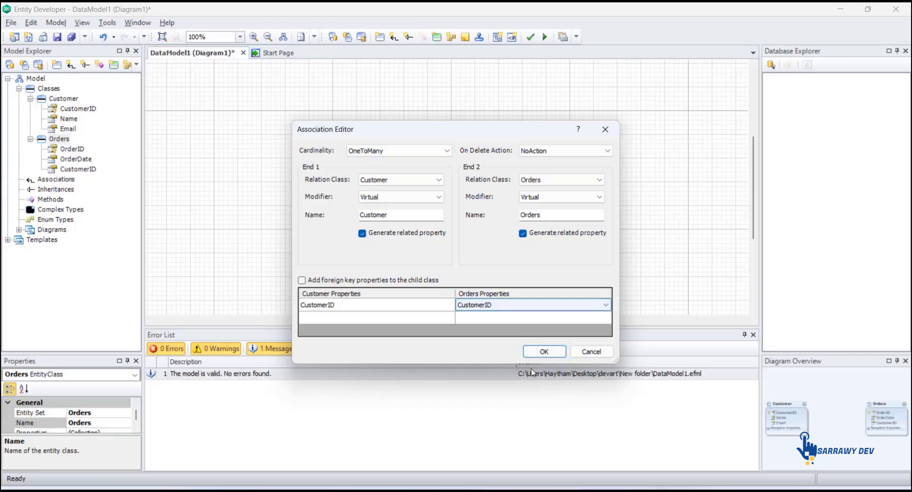
{"action": "left_click", "coordinate": [532, 352]}
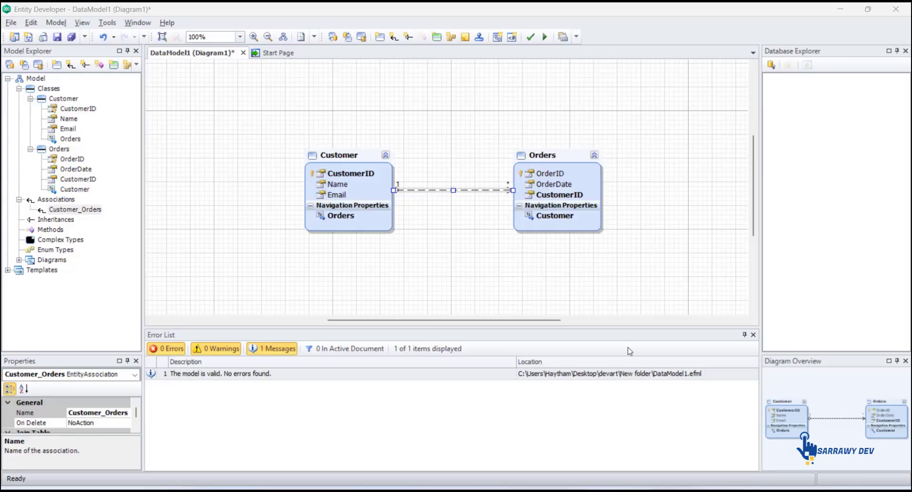
Generate code for the model and close the generation window
{"action": "left_click", "coordinate": [61, 25]}
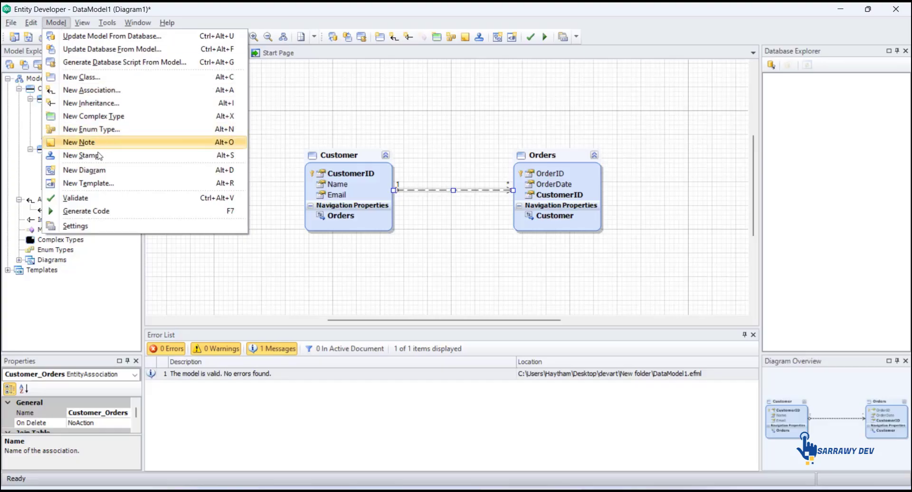
{"action": "left_click", "coordinate": [107, 213]}
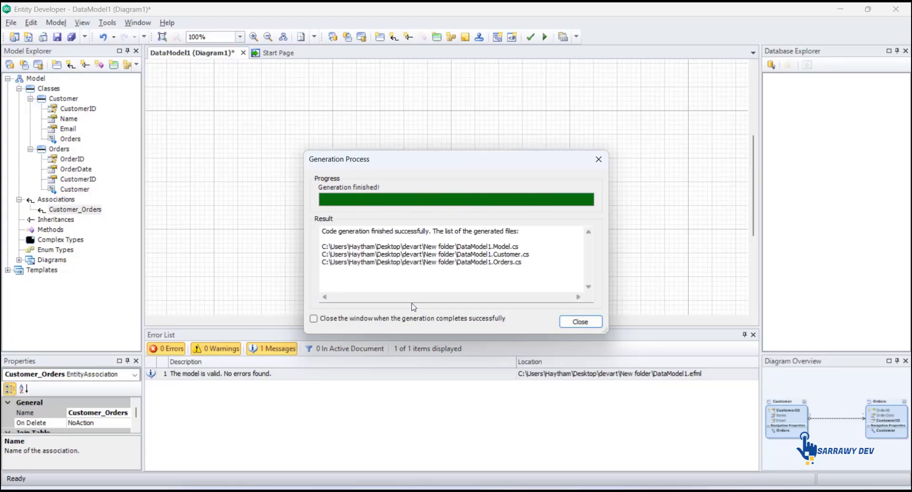
{"action": "left_click", "coordinate": [572, 326]}
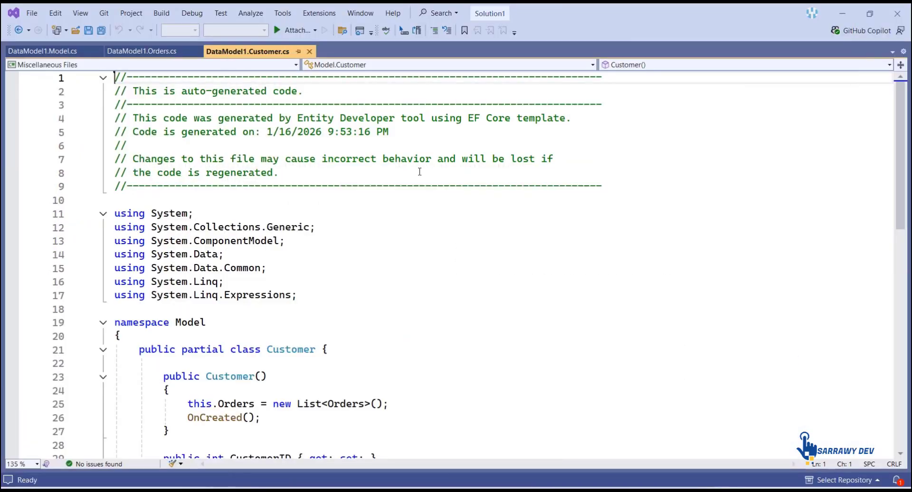
In Visual Studio, review the generated Customer class code, expanding its extensibility region
{"action": "scroll", "coordinate": [419, 172], "scroll_direction": "down", "scroll_amount": 6}
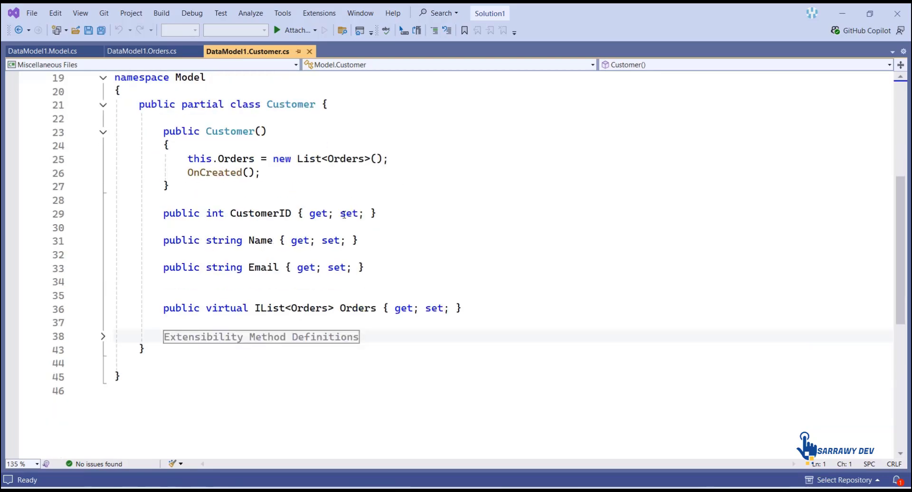
{"action": "left_click", "coordinate": [102, 336]}
{"action": "scroll", "coordinate": [282, 320], "scroll_direction": "down", "scroll_amount": 1}
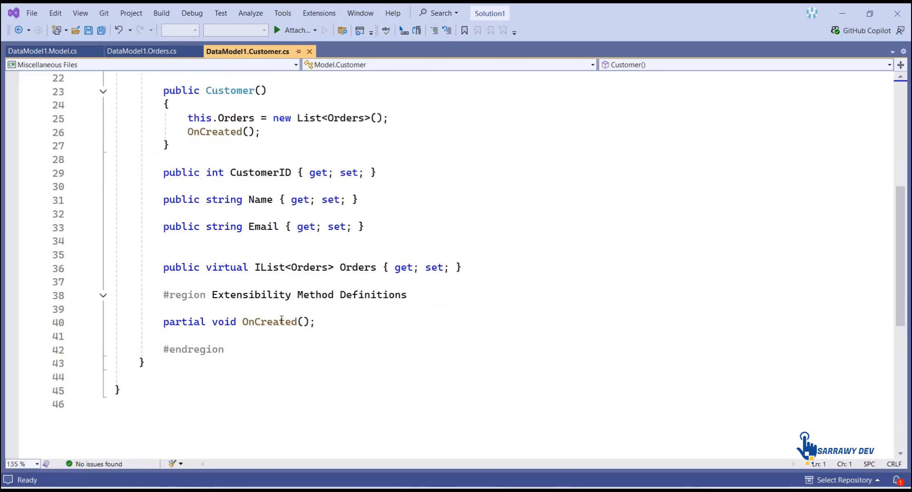
{"action": "scroll", "coordinate": [328, 272], "scroll_direction": "up", "scroll_amount": 2}
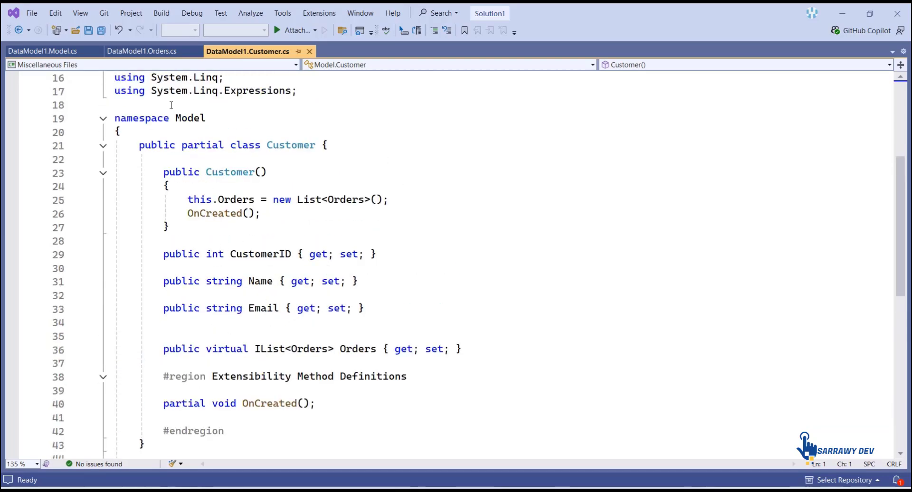
Review the generated Orders class code, expanding its extensibility region
{"action": "left_click", "coordinate": [142, 50]}
{"action": "scroll", "coordinate": [236, 181], "scroll_direction": "down", "scroll_amount": 4}
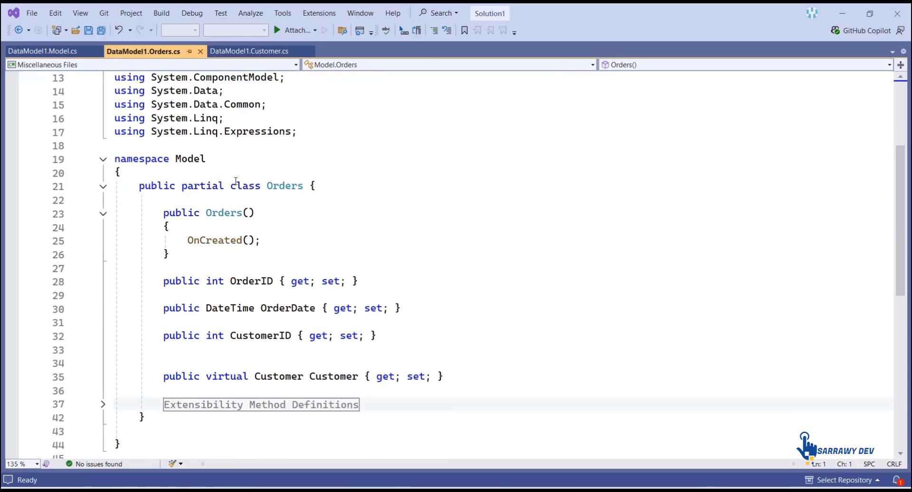
{"action": "scroll", "coordinate": [236, 181], "scroll_direction": "down", "scroll_amount": 1}
{"action": "left_click", "coordinate": [102, 364]}
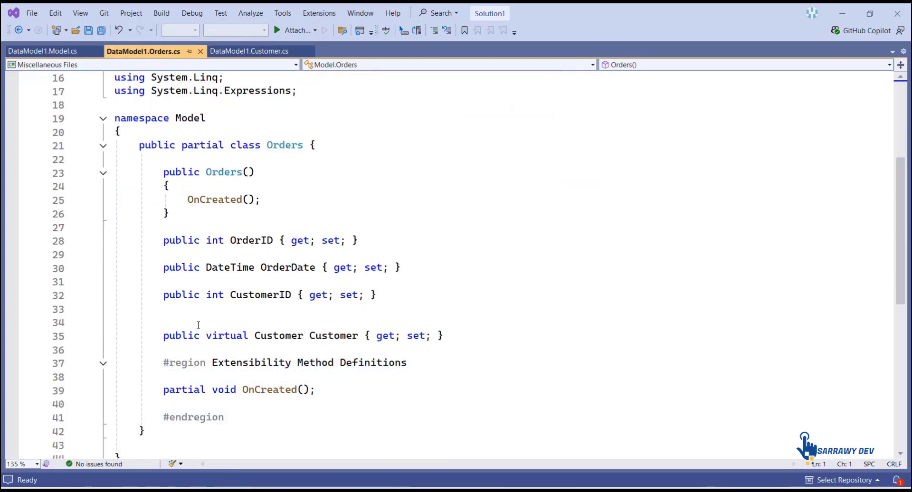
Review the generated Model context code, expanding the Customer and Orders mapping regions
{"action": "left_click", "coordinate": [43, 50]}
{"action": "scroll", "coordinate": [279, 190], "scroll_direction": "down", "scroll_amount": 2}
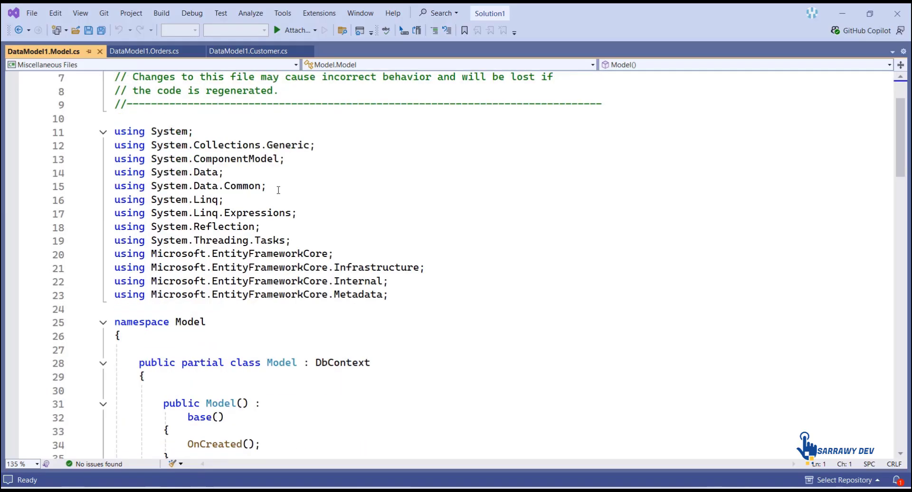
{"action": "scroll", "coordinate": [279, 190], "scroll_direction": "down", "scroll_amount": 8}
{"action": "scroll", "coordinate": [564, 308], "scroll_direction": "down", "scroll_amount": 2}
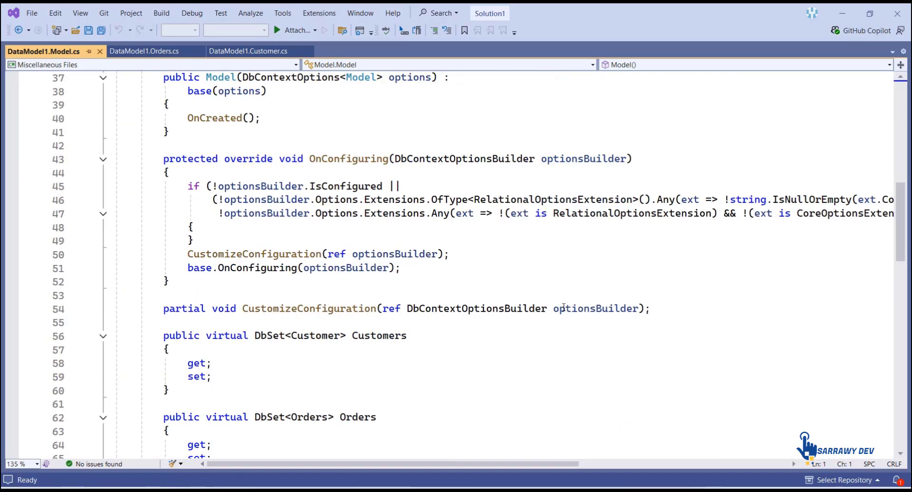
{"action": "scroll", "coordinate": [563, 308], "scroll_direction": "down", "scroll_amount": 8}
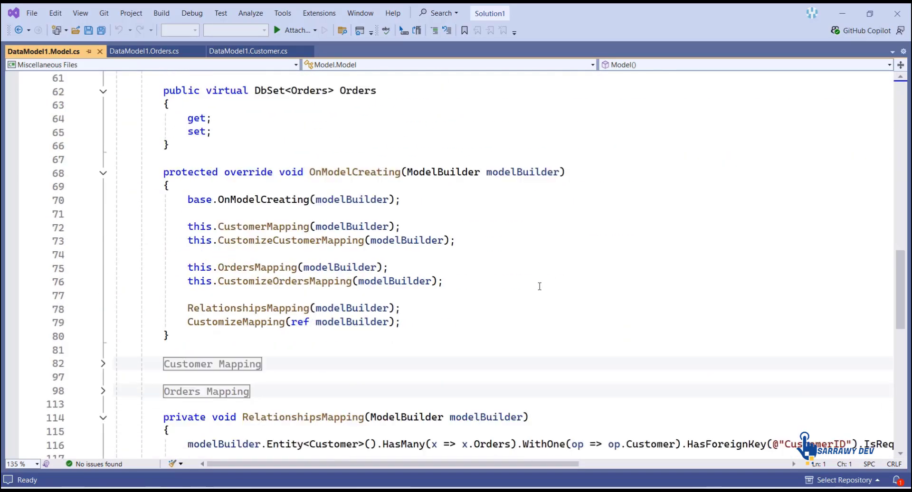
{"action": "scroll", "coordinate": [245, 309], "scroll_direction": "down", "scroll_amount": 1}
{"action": "left_click", "coordinate": [103, 322]}
{"action": "scroll", "coordinate": [239, 330], "scroll_direction": "down", "scroll_amount": 2}
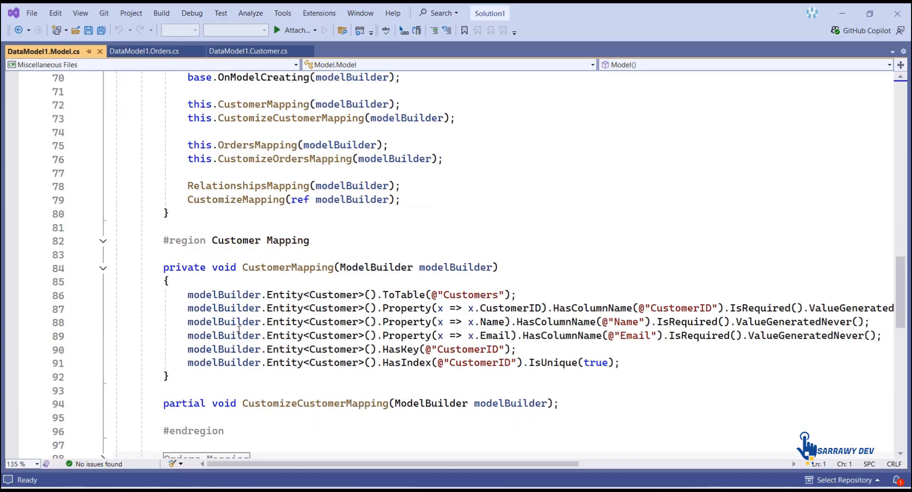
{"action": "scroll", "coordinate": [239, 330], "scroll_direction": "down", "scroll_amount": 4}
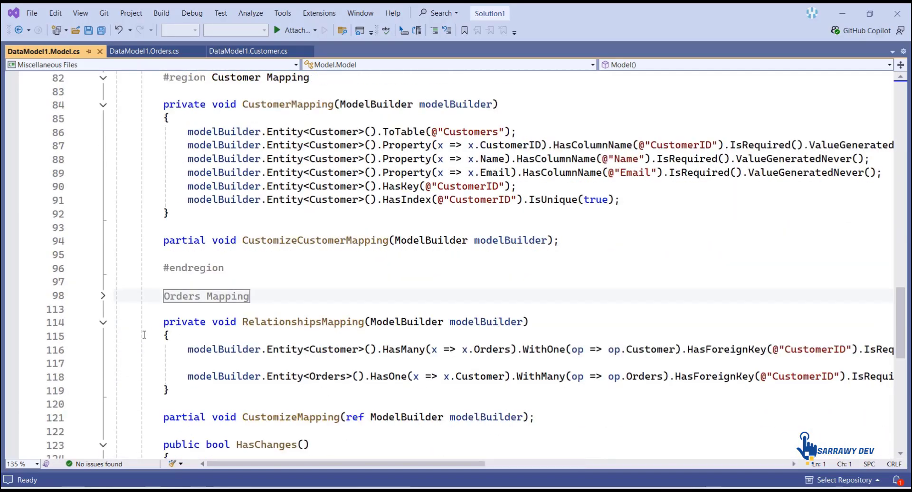
{"action": "left_click", "coordinate": [103, 296]}
{"action": "scroll", "coordinate": [279, 316], "scroll_direction": "down", "scroll_amount": 3}
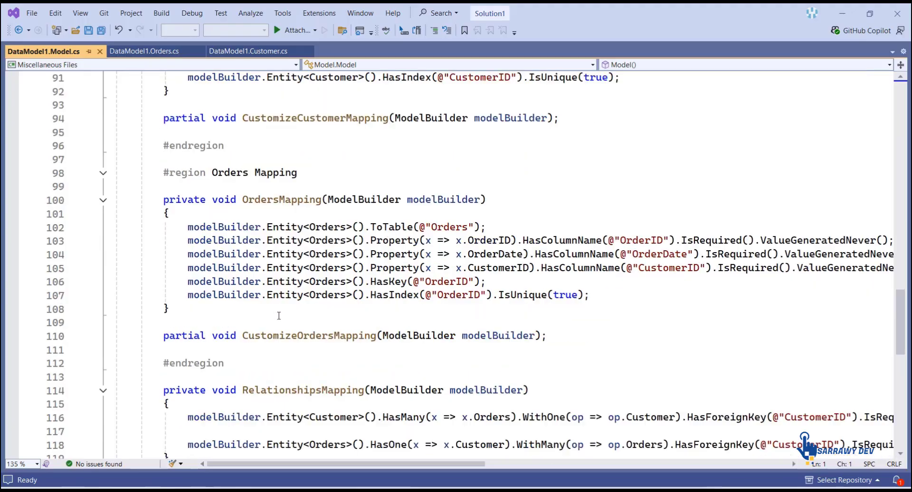
{"action": "scroll", "coordinate": [279, 316], "scroll_direction": "down", "scroll_amount": 5}
{"action": "scroll", "coordinate": [344, 302], "scroll_direction": "up", "scroll_amount": 3}
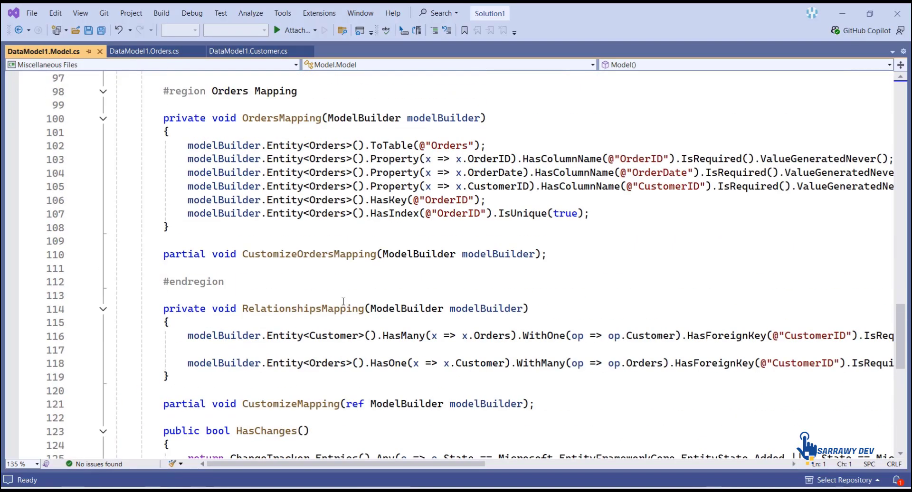
{"action": "mouse_move", "coordinate": [352, 303]}
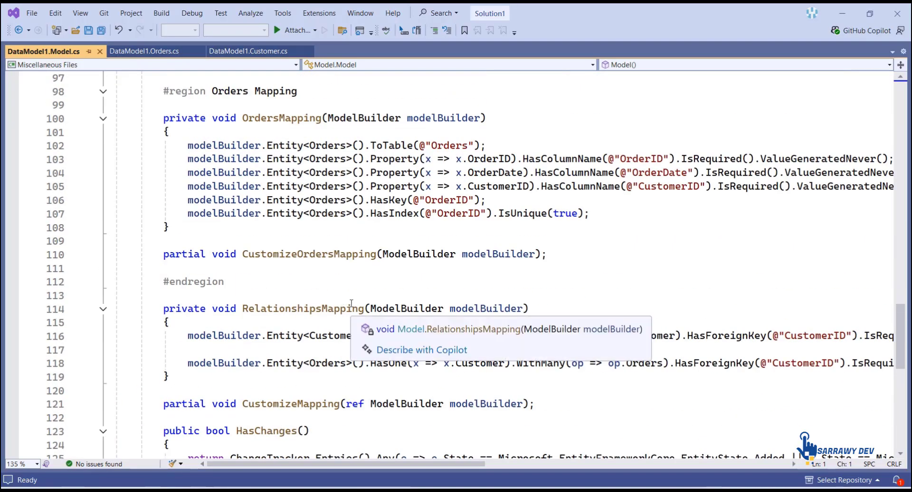